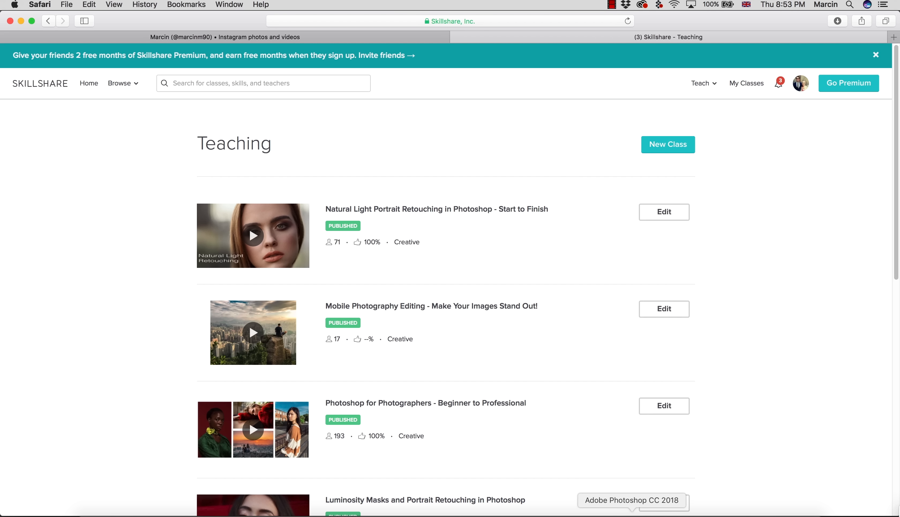
- Switch to Photoshop and add a Curves adjustment layer named vignette above the Background layer
{"action": "left_click", "coordinate": [629, 513]}
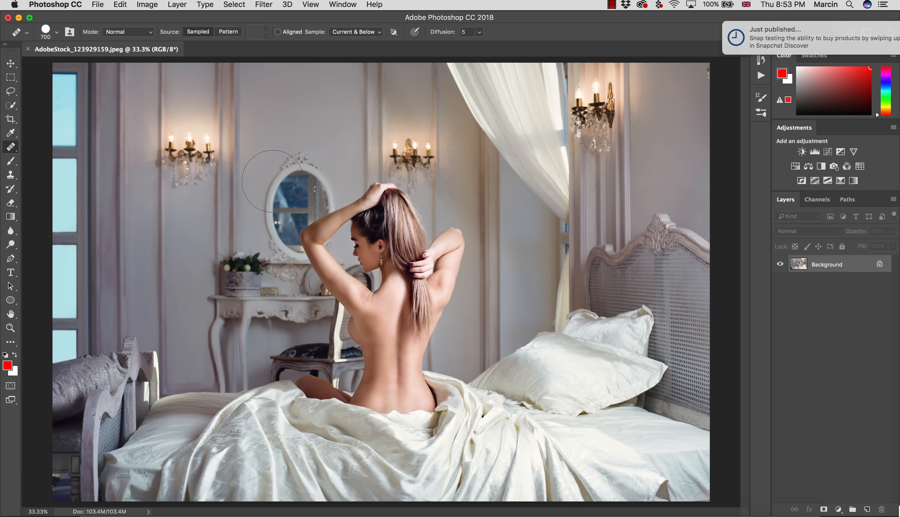
{"action": "left_click", "coordinate": [272, 182]}
{"action": "left_click", "coordinate": [516, 184]}
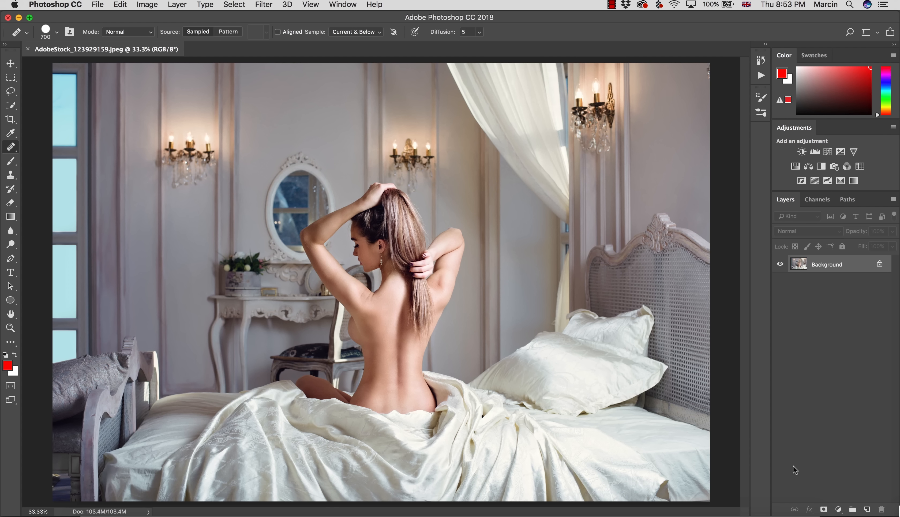
{"action": "left_click", "coordinate": [839, 509]}
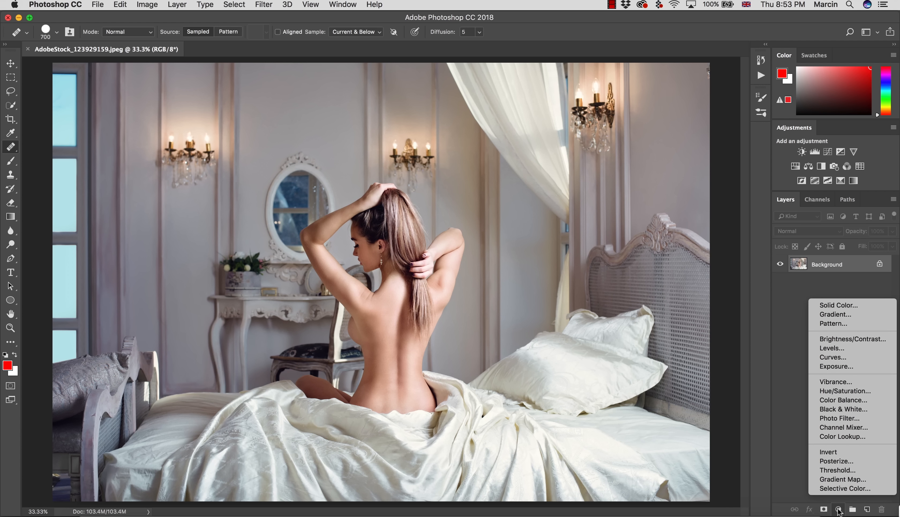
{"action": "left_click", "coordinate": [833, 358]}
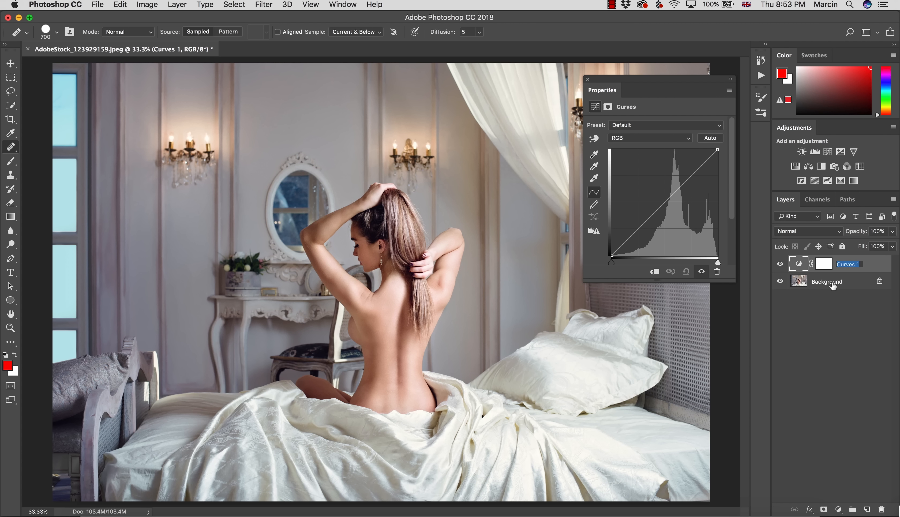
{"action": "type", "text": "vignette"}
{"action": "key", "text": "Return"}
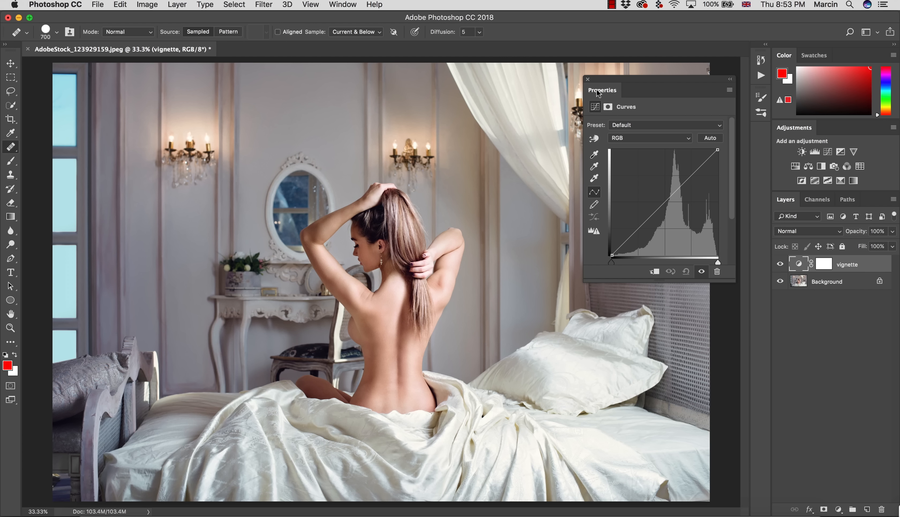
{"action": "left_click", "coordinate": [587, 80]}
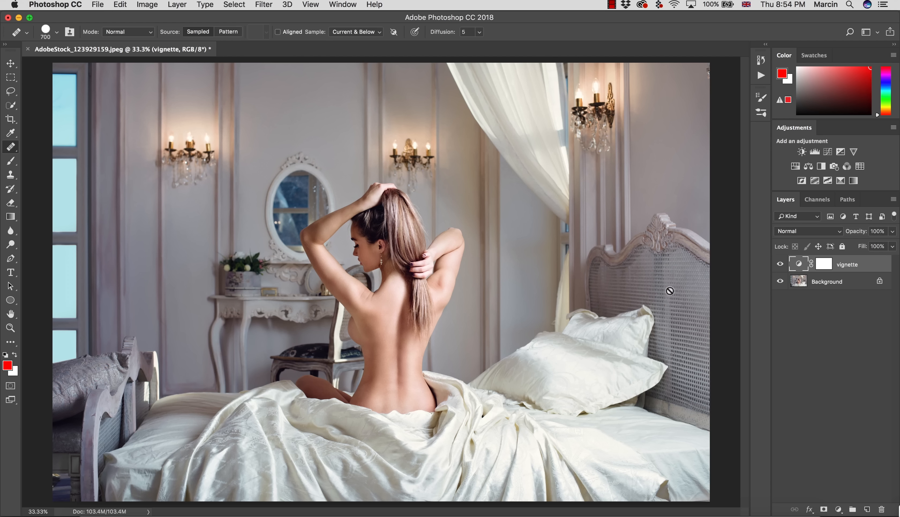
- Darken the photo by pulling the midpoint of the vignette layer's RGB curve downward
{"action": "left_click", "coordinate": [823, 266]}
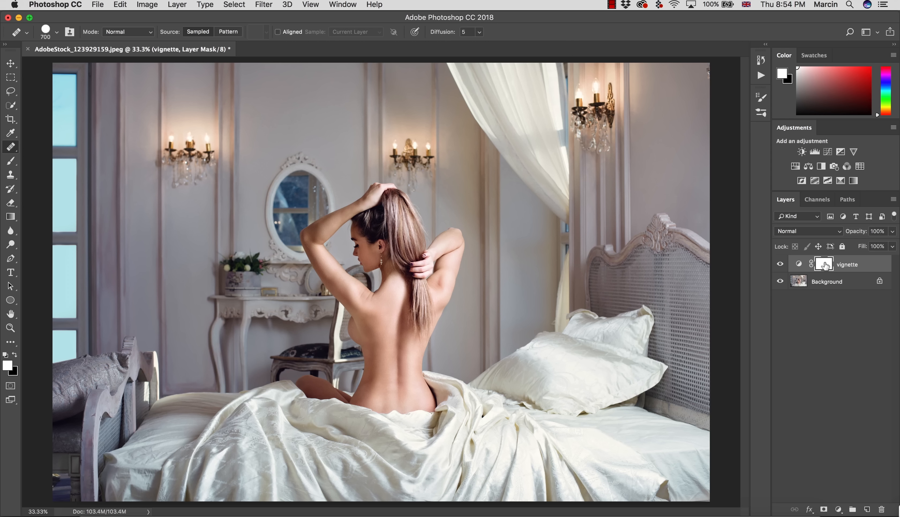
{"action": "left_click", "coordinate": [800, 267]}
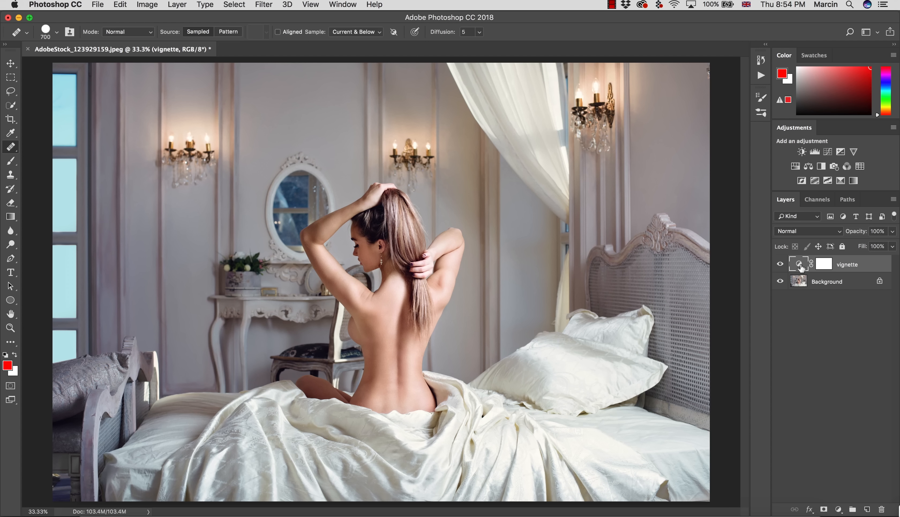
{"action": "double_click", "coordinate": [800, 267]}
{"action": "mouse_move", "coordinate": [646, 220]}
{"action": "left_mouse_down"}
{"action": "mouse_move", "coordinate": [638, 233]}
{"action": "mouse_move", "coordinate": [654, 236]}
{"action": "left_mouse_up"}
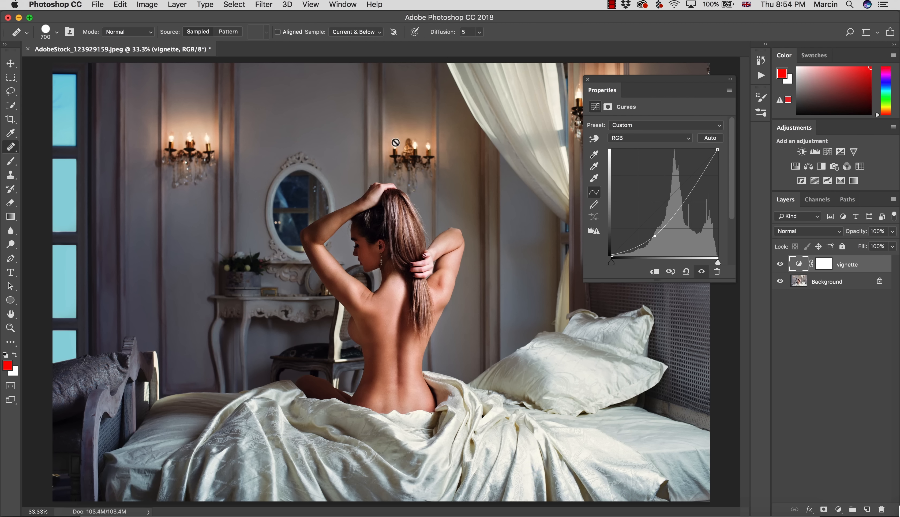
- Invert the vignette layer's mask and paint white down the photo's left side with a hard 1500 px brush
{"action": "left_click", "coordinate": [821, 265]}
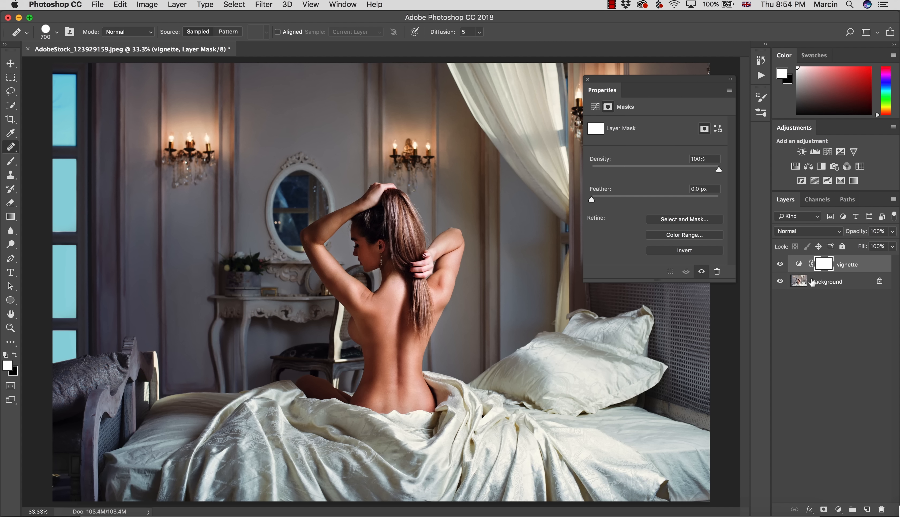
{"action": "key", "text": "super+i"}
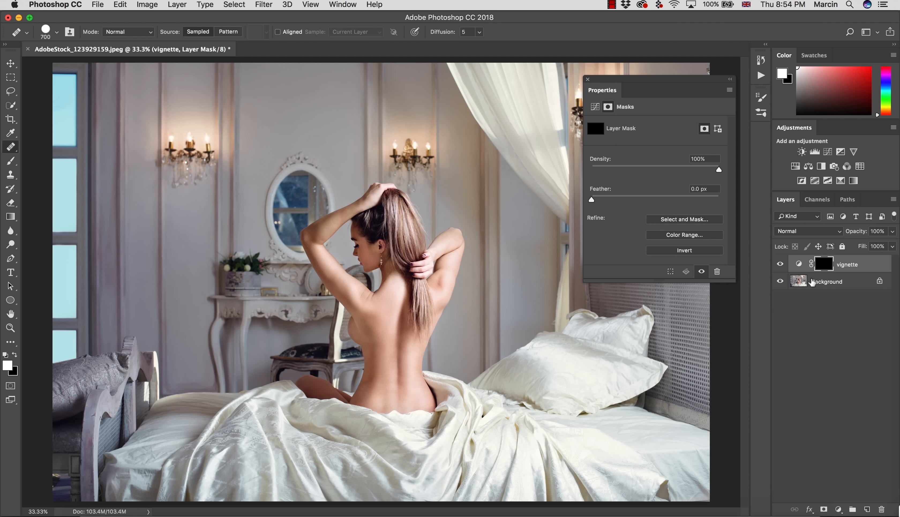
{"action": "key", "text": "b"}
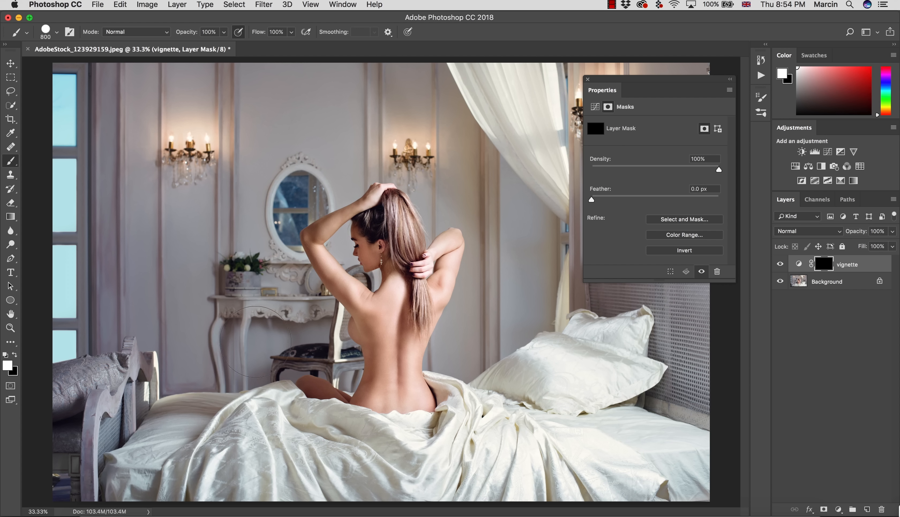
{"action": "key", "text": "bracketright"}
{"action": "key", "text": "bracketright"}
{"action": "key", "text": "bracketright"}
{"action": "key", "text": "bracketright"}
{"action": "key", "text": "bracketright"}
{"action": "key", "text": "bracketright"}
{"action": "mouse_move", "coordinate": [88, 93]}
{"action": "left_mouse_down"}
{"action": "mouse_move", "coordinate": [77, 245]}
{"action": "mouse_move", "coordinate": [94, 475]}
{"action": "mouse_move", "coordinate": [131, 181]}
{"action": "mouse_move", "coordinate": [145, 145]}
{"action": "mouse_move", "coordinate": [166, 384]}
{"action": "mouse_move", "coordinate": [176, 361]}
{"action": "mouse_move", "coordinate": [161, 481]}
{"action": "left_mouse_up"}
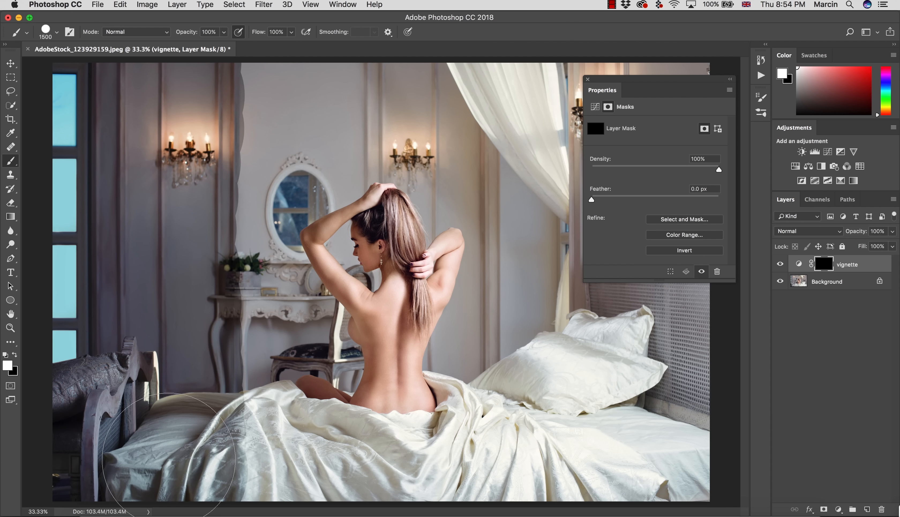
- Choose the soft DB Brush preset, enlarge it to 1300 px and paint white over the hard edge of the darkened area
{"action": "left_click", "coordinate": [57, 35]}
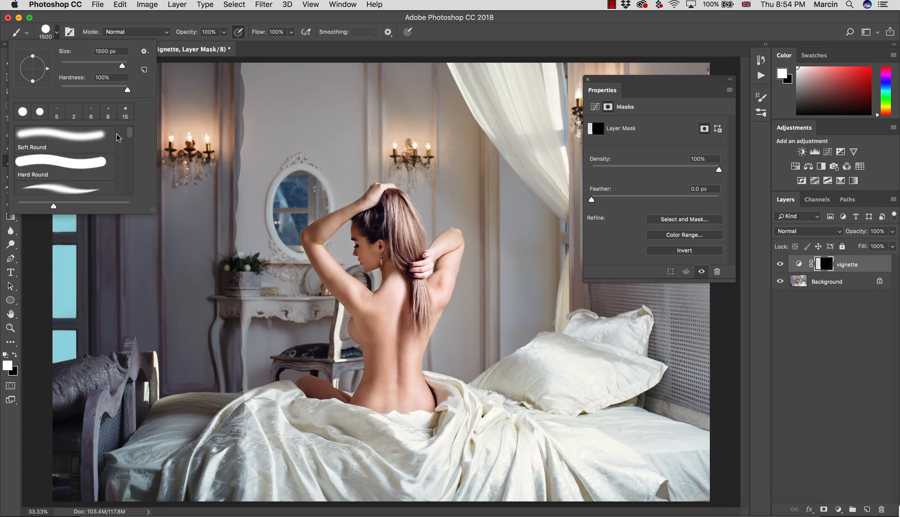
{"action": "scroll", "coordinate": [118, 137], "scroll_direction": "down", "scroll_amount": 10}
{"action": "scroll", "coordinate": [79, 153], "scroll_direction": "up", "scroll_amount": 5}
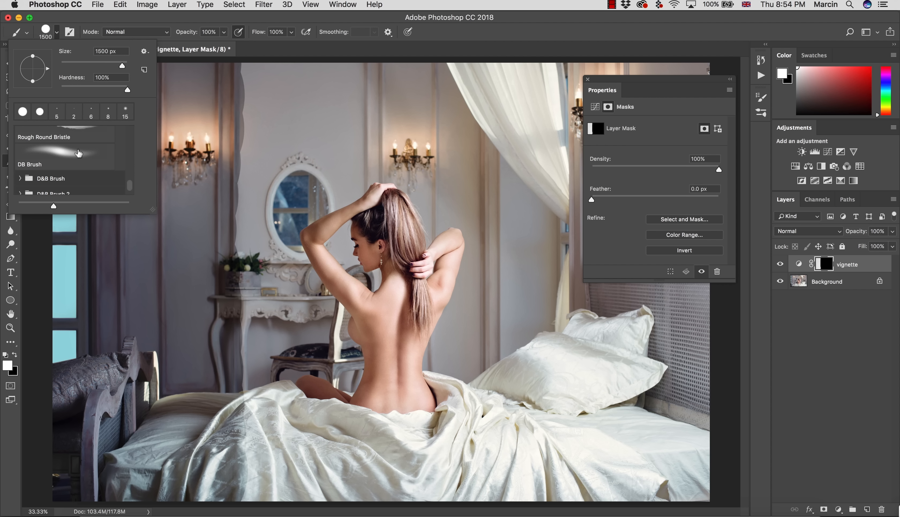
{"action": "left_click", "coordinate": [68, 158]}
{"action": "left_click", "coordinate": [271, 56]}
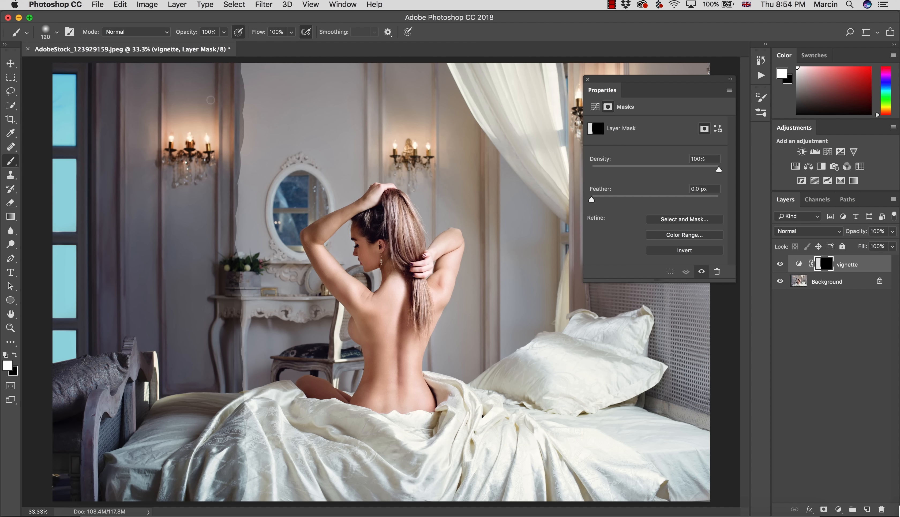
{"action": "key", "text": "bracketright"}
{"action": "key", "text": "bracketright"}
{"action": "key", "text": "bracketright"}
{"action": "key", "text": "bracketright"}
{"action": "key", "text": "bracketright"}
{"action": "key", "text": "bracketright"}
{"action": "key", "text": "bracketright"}
{"action": "key", "text": "bracketright"}
{"action": "key", "text": "bracketright"}
{"action": "mouse_move", "coordinate": [241, 84]}
{"action": "left_mouse_down"}
{"action": "mouse_move", "coordinate": [217, 334]}
{"action": "mouse_move", "coordinate": [223, 488]}
{"action": "left_mouse_up"}
{"action": "left_click_drag", "start_coordinate": [266, 77], "coordinate": [303, 71]}
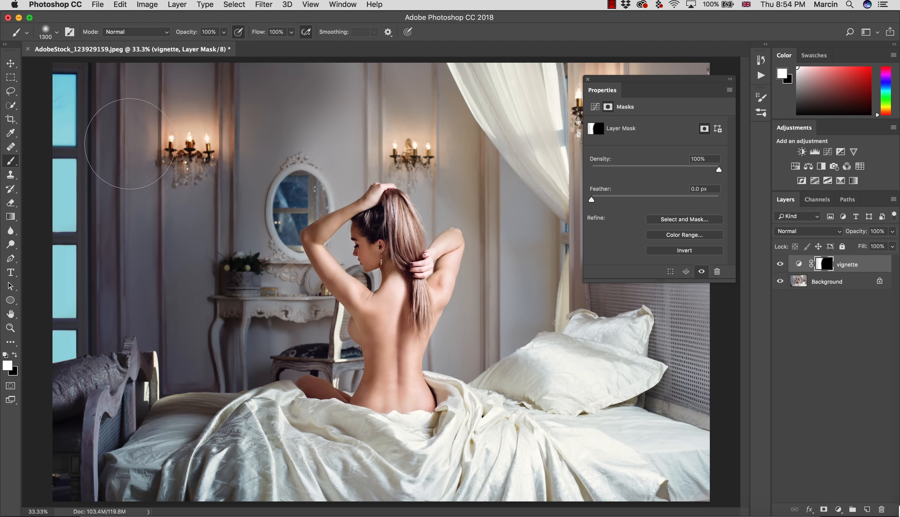
- Undo the brush strokes and the curve darkening, leaving the vignette mask white
{"action": "key", "text": "super+BackSpace"}
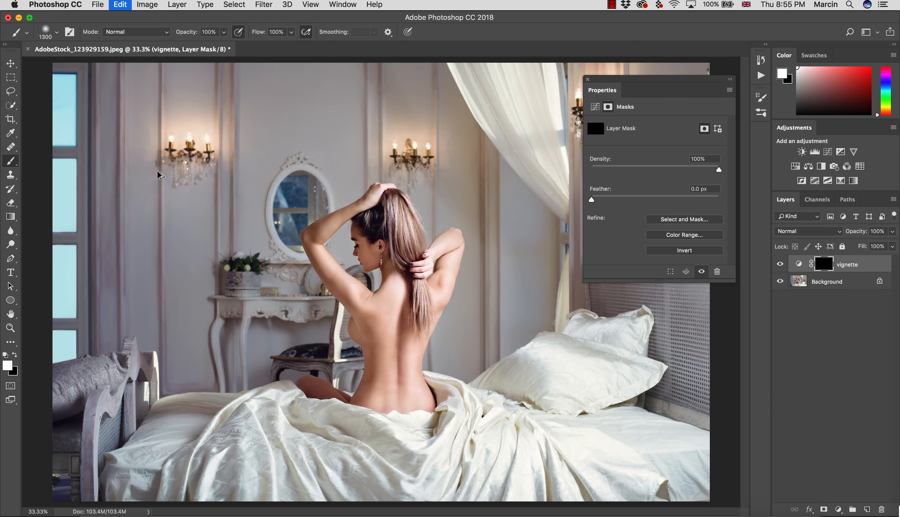
{"action": "key", "text": "alt+BackSpace"}
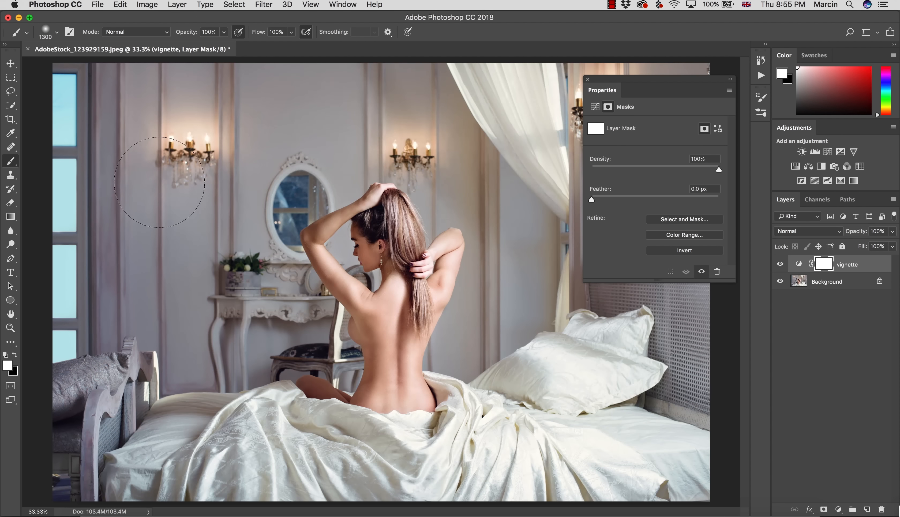
- Try a rectangular marquee selection over the left wall lamp and mirror, and clear the selection
{"action": "left_click", "coordinate": [11, 77]}
{"action": "left_click", "coordinate": [49, 89]}
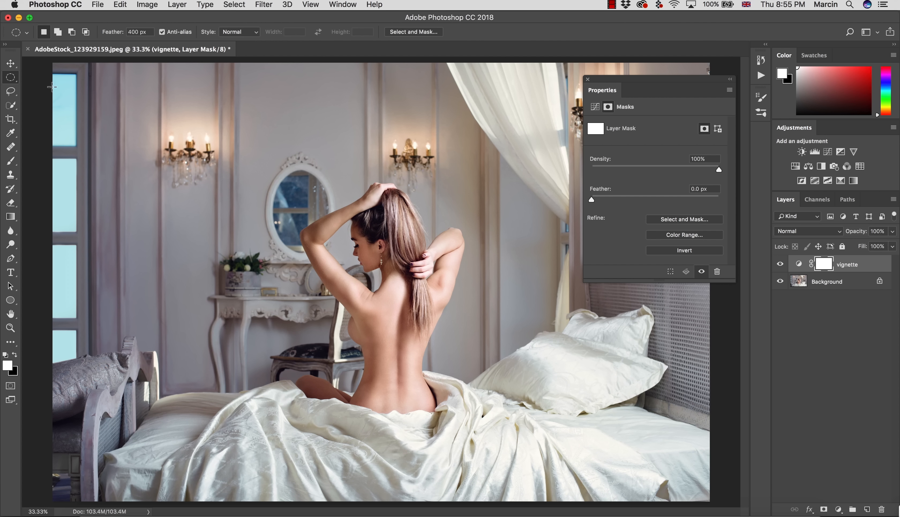
{"action": "left_click", "coordinate": [18, 78]}
{"action": "left_click", "coordinate": [49, 78]}
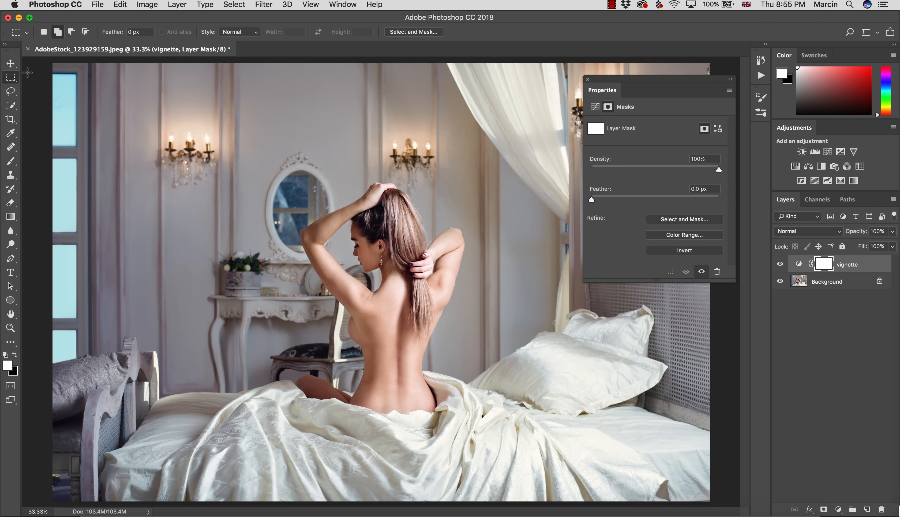
{"action": "left_click", "coordinate": [588, 80]}
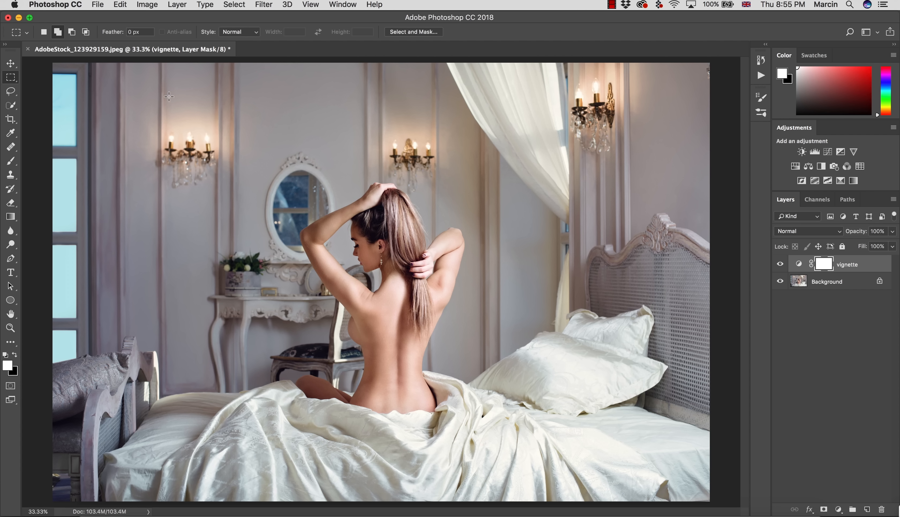
{"action": "left_click_drag", "start_coordinate": [168, 97], "coordinate": [289, 219]}
{"action": "key", "text": "l"}
{"action": "key", "text": "super+d"}
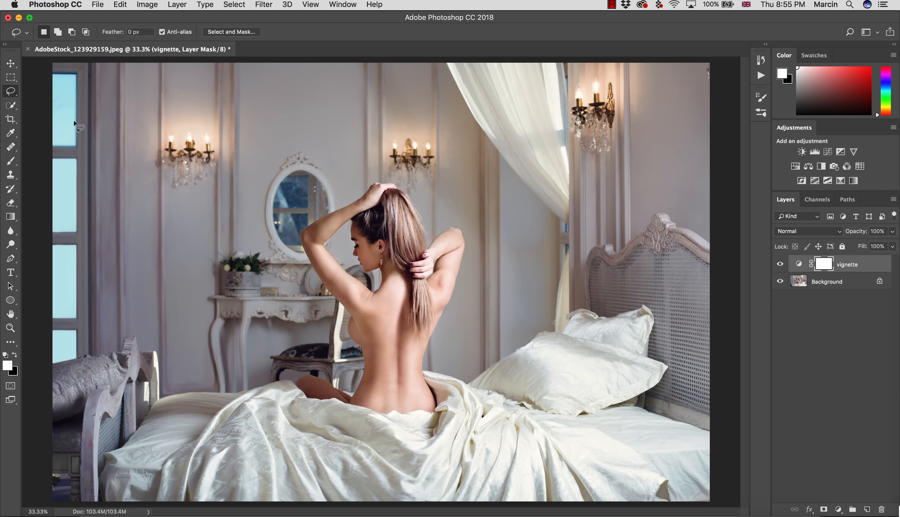
- Change the marquee selection tool to the Elliptical Marquee
{"action": "left_click", "coordinate": [11, 91]}
{"action": "left_click", "coordinate": [12, 78]}
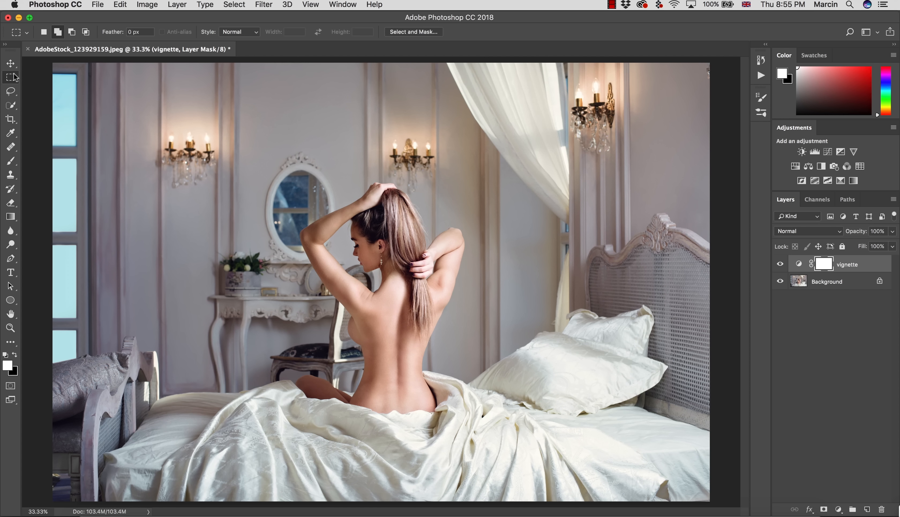
{"action": "right_click", "coordinate": [14, 77]}
{"action": "left_click", "coordinate": [44, 87]}
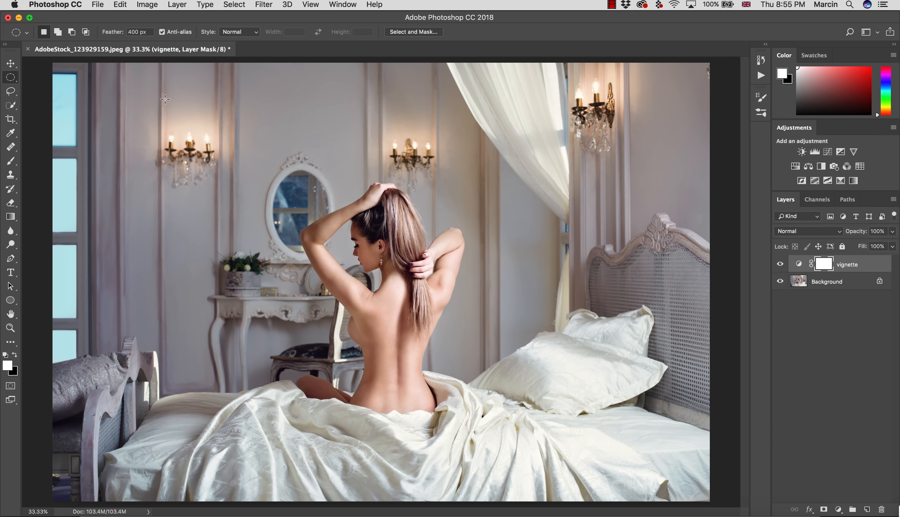
- Try a large oval with a 400 px feather around the woman on the vignette mask, inverting the mask to compare both versions
{"action": "left_click_drag", "start_coordinate": [170, 100], "coordinate": [605, 468]}
{"action": "key", "text": "super+i"}
{"action": "left_click", "coordinate": [820, 268], "text": "alt"}
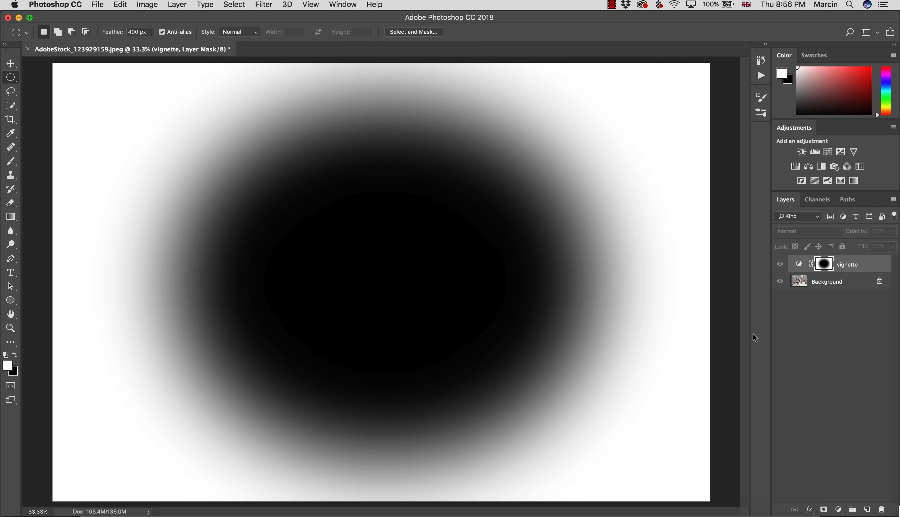
{"action": "key", "text": "super+i"}
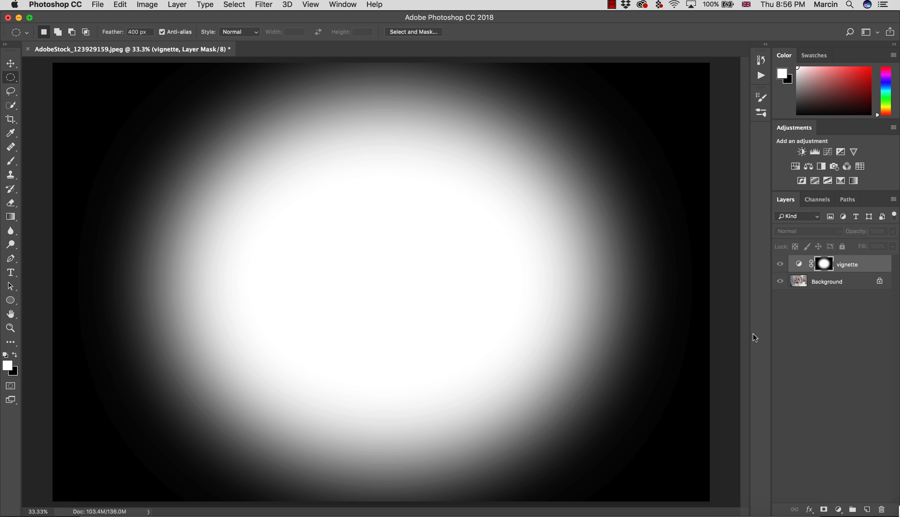
{"action": "left_click", "coordinate": [823, 264], "text": "alt"}
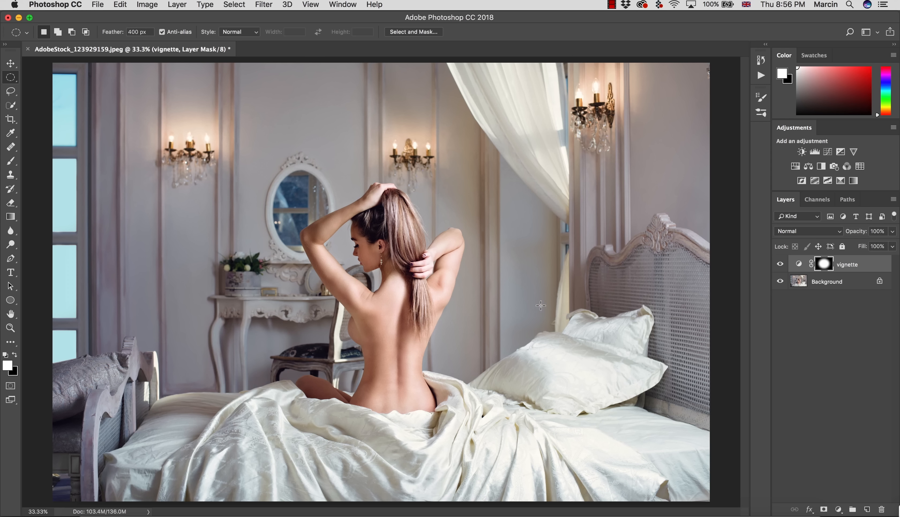
- Undo the mask inversions and the feathered oval selection
{"action": "key", "text": "alt+super+z"}
{"action": "key", "text": "alt+super+z"}
{"action": "key", "text": "alt+super+z"}
{"action": "key", "text": "alt+super+z"}
- Draw a large elliptical selection around the woman with a 0 px feather and fill it with black on the vignette mask
{"action": "double_click", "coordinate": [134, 32]}
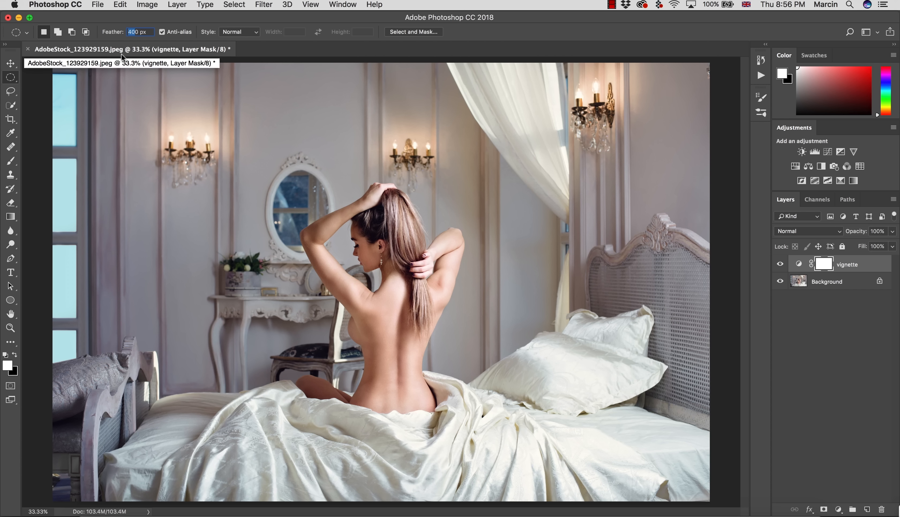
{"action": "type", "text": "0"}
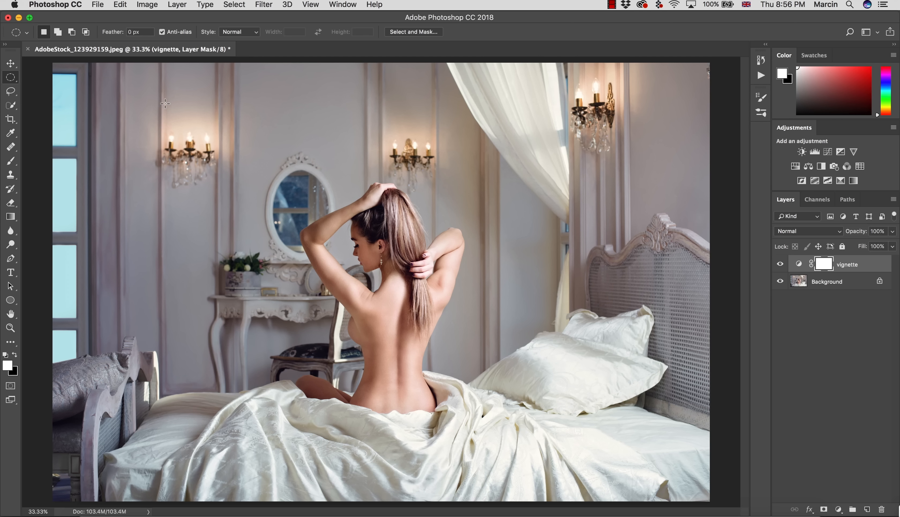
{"action": "left_click_drag", "start_coordinate": [166, 109], "coordinate": [612, 460]}
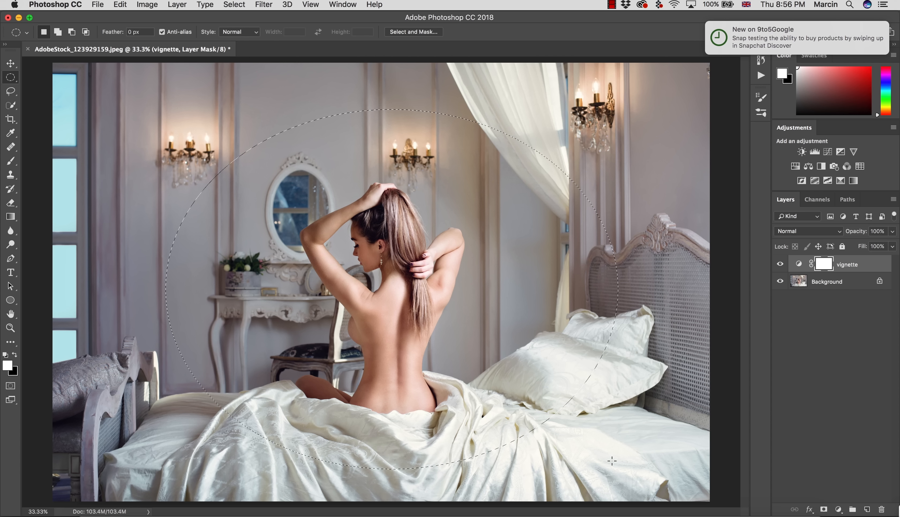
{"action": "key", "text": "BackSpace"}
{"action": "key", "text": "super+d"}
- Display the vignette layer's mask by itself on the canvas
{"action": "right_click", "coordinate": [824, 265]}
{"action": "key", "text": "Escape"}
{"action": "left_click", "coordinate": [825, 266], "text": "alt"}
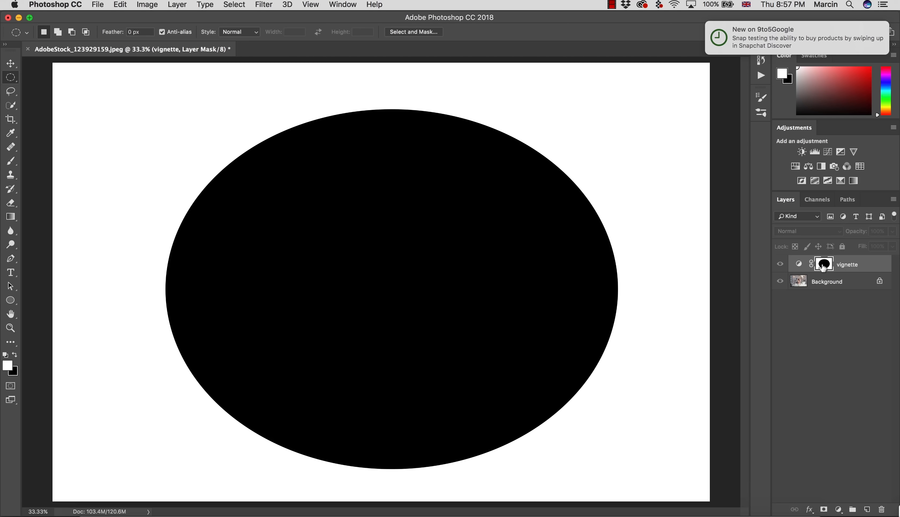
{"action": "left_click", "coordinate": [822, 267], "text": "alt"}
{"action": "left_click", "coordinate": [825, 269], "text": "alt"}
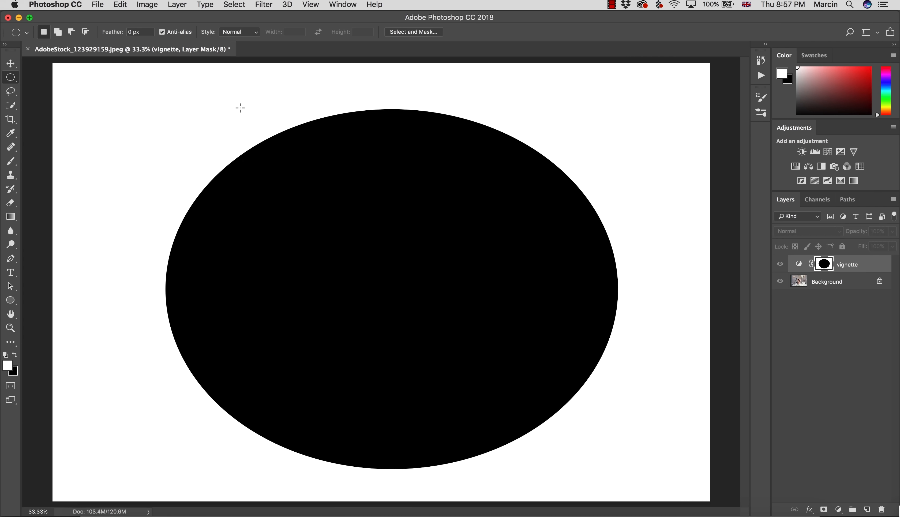
- Apply a Gaussian Blur with a 318 px radius to the black ellipse on the vignette mask
{"action": "left_click", "coordinate": [266, 5]}
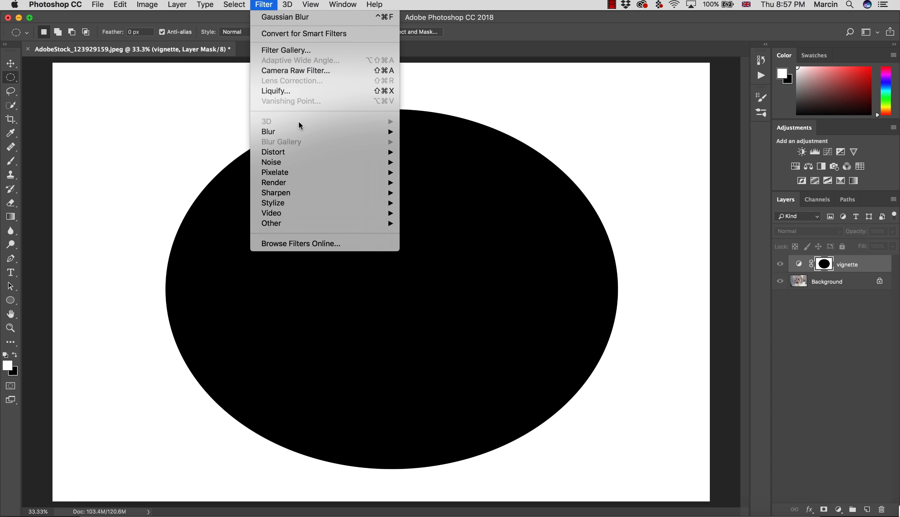
{"action": "mouse_move", "coordinate": [300, 130]}
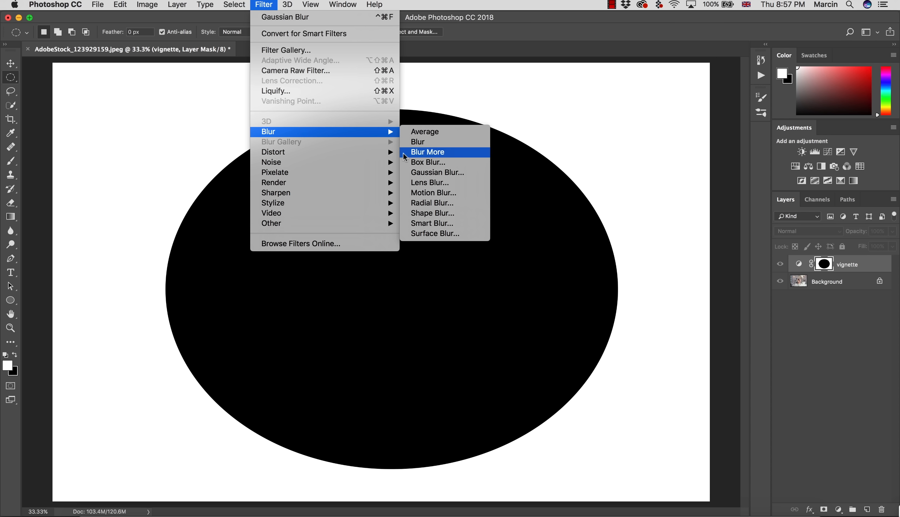
{"action": "left_click", "coordinate": [425, 171]}
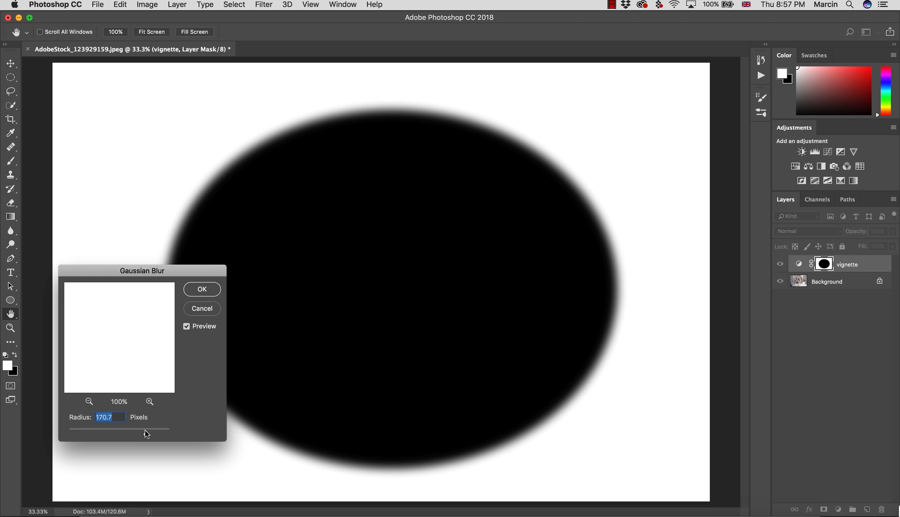
{"action": "left_click_drag", "start_coordinate": [148, 430], "coordinate": [154, 432]}
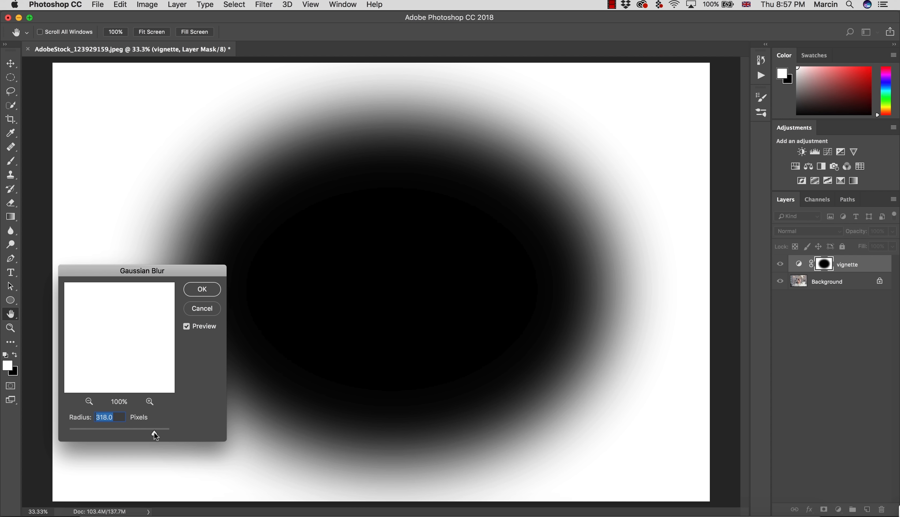
{"action": "left_click", "coordinate": [202, 290]}
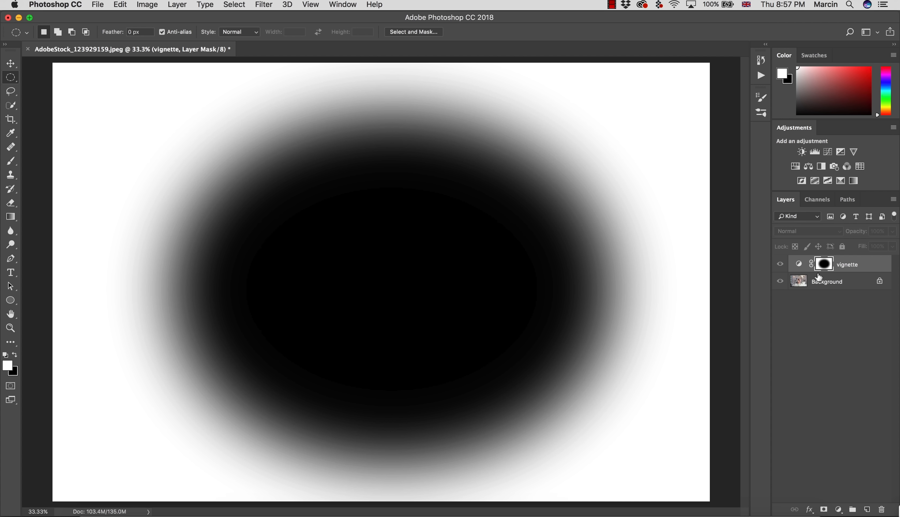
- Invert the blurred vignette mask, return to the image view and lower the Curves darker tones over the woman
{"action": "key", "text": "ctrl+i"}
{"action": "left_click", "coordinate": [824, 265], "text": "alt"}
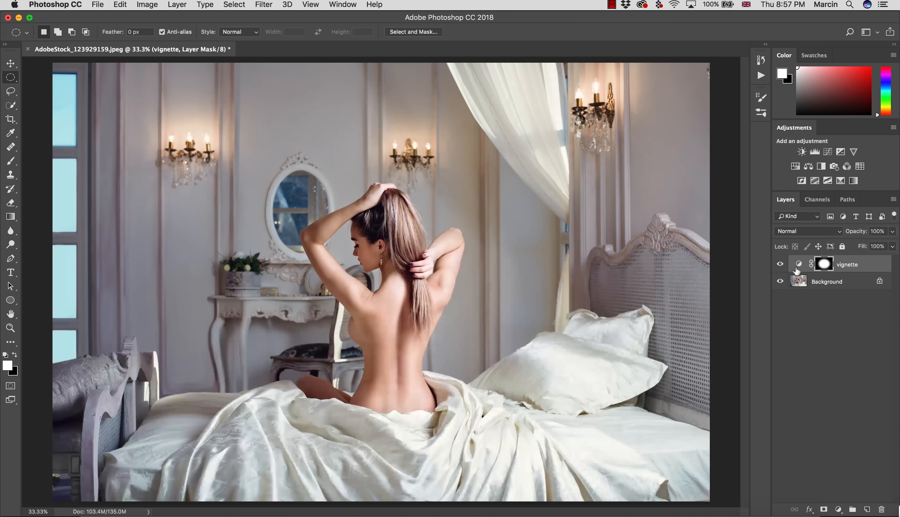
{"action": "double_click", "coordinate": [798, 264]}
{"action": "left_click_drag", "start_coordinate": [639, 227], "coordinate": [645, 236]}
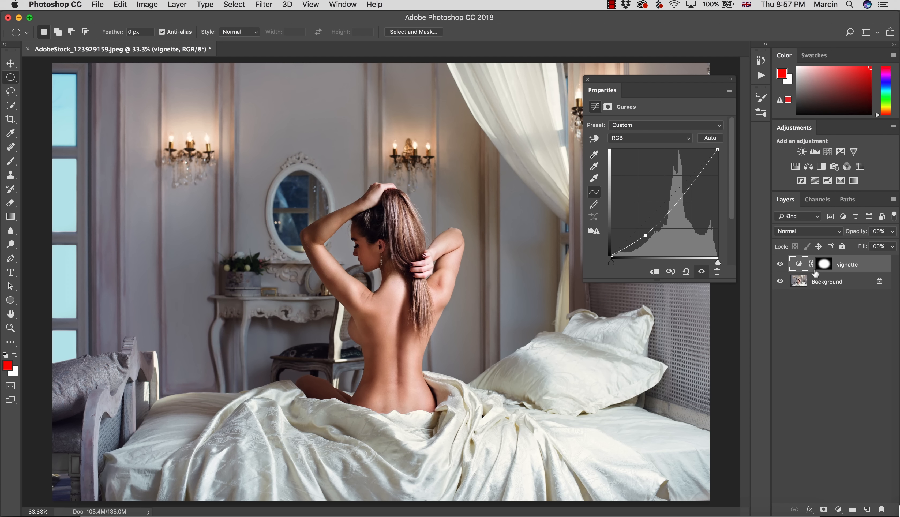
- Invert the vignette mask again and lower the RGB curve further to darken the room around the woman
{"action": "left_click", "coordinate": [821, 264]}
{"action": "key", "text": "super+i"}
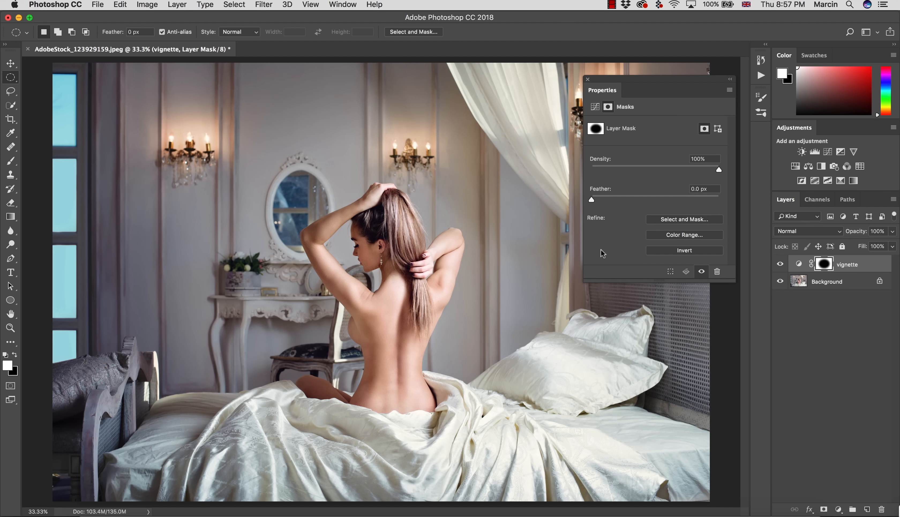
{"action": "left_click", "coordinate": [594, 107]}
{"action": "left_click_drag", "start_coordinate": [645, 235], "coordinate": [652, 243]}
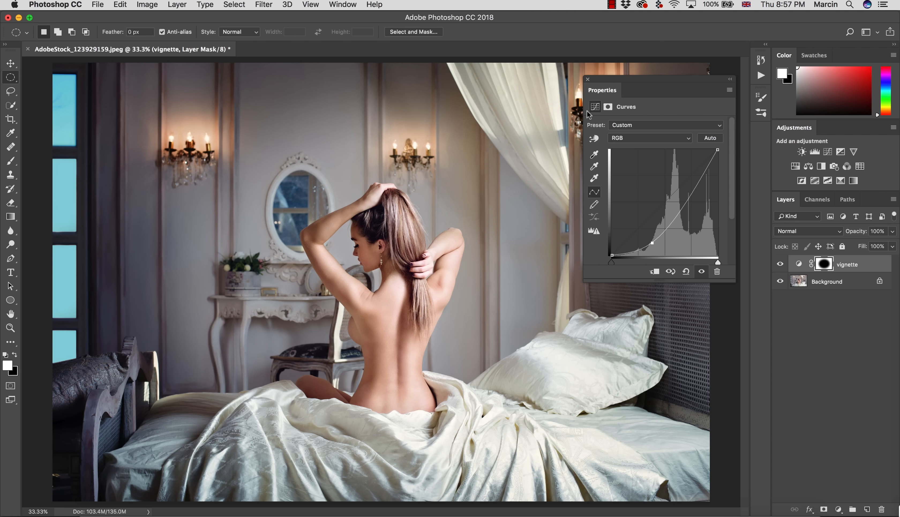
- Close the curve settings and toggle the vignette layer's visibility to compare the image with and without the effect
{"action": "left_click", "coordinate": [587, 79]}
{"action": "left_click", "coordinate": [780, 264]}
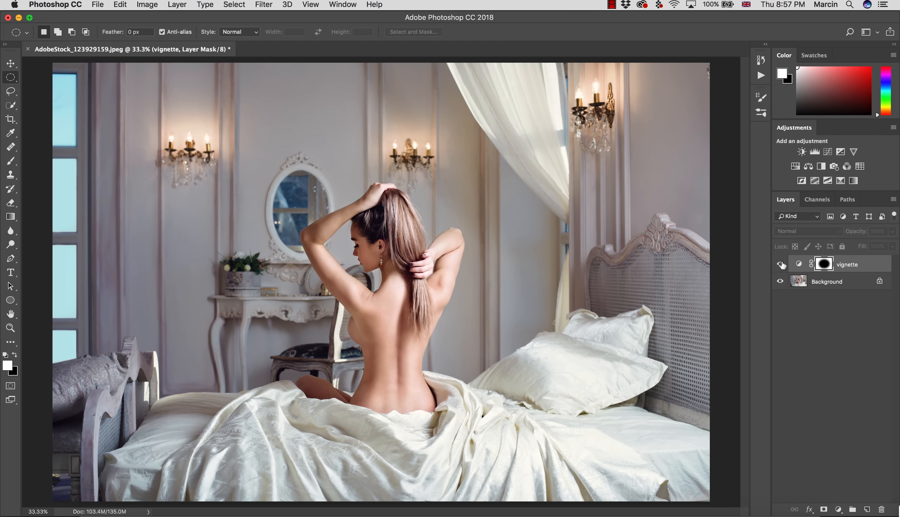
{"action": "left_click", "coordinate": [780, 264]}
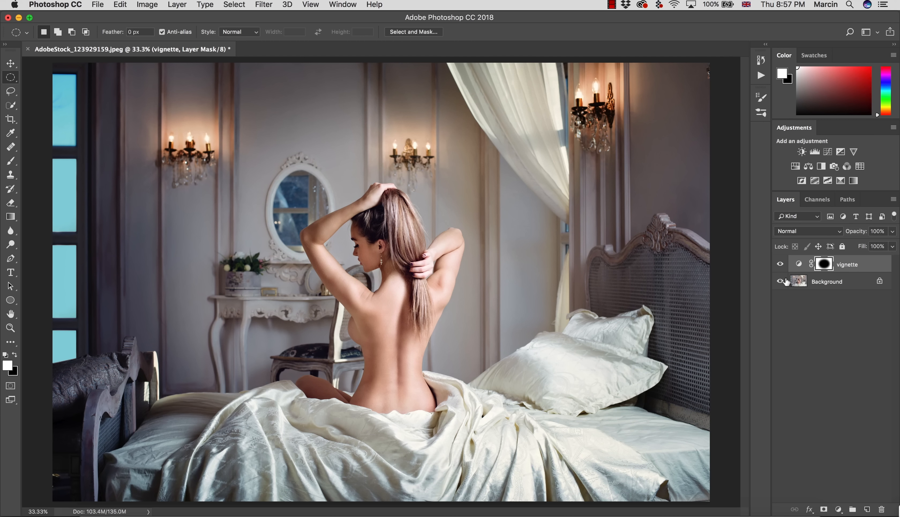
- Undo the curve, inversion, blur and ellipse edits back to the plain white vignette mask
{"action": "key", "text": "super+z"}
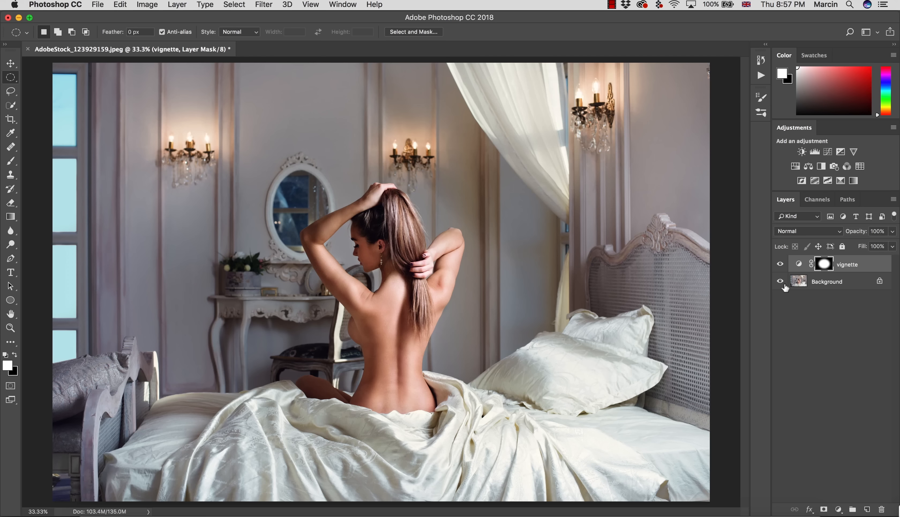
{"action": "key", "text": "alt+super+z"}
{"action": "key", "text": "alt+super+z"}
{"action": "key", "text": "alt+super+z"}
{"action": "key", "text": "alt+super+z"}
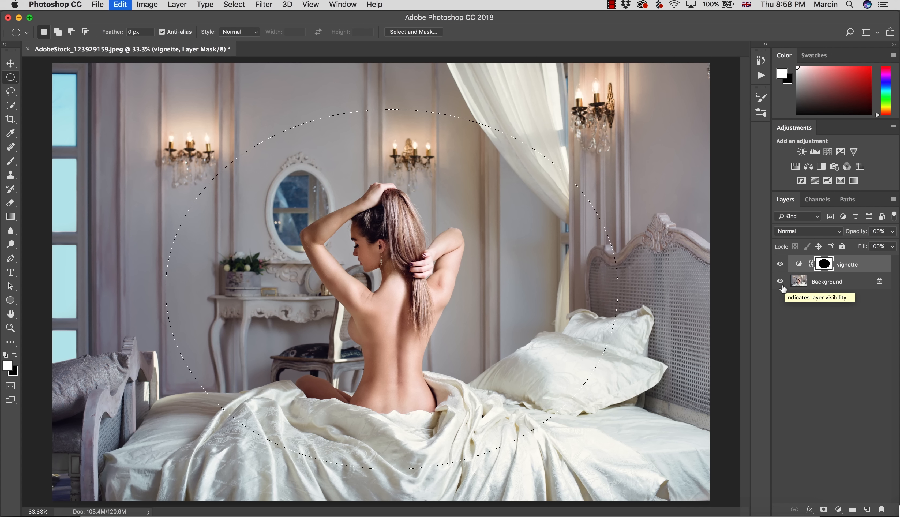
{"action": "key", "text": "alt+super+z"}
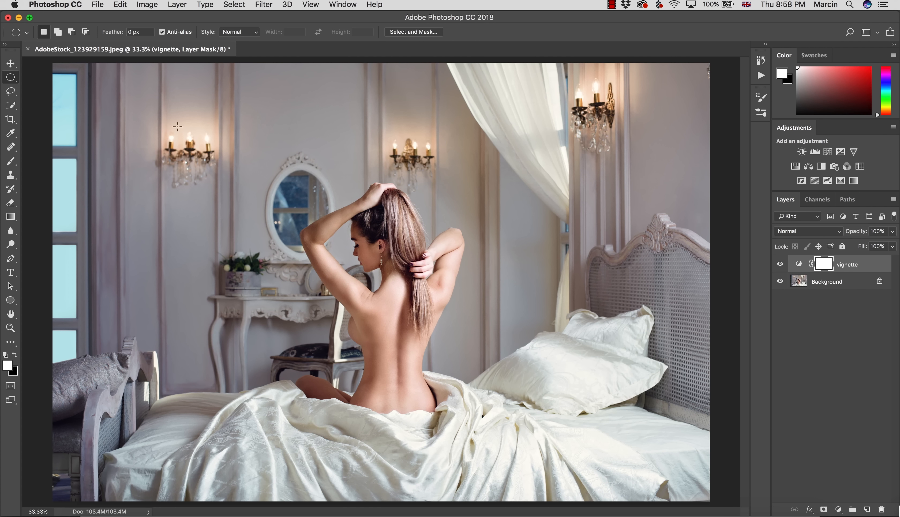
- Draw a narrower elliptical selection around the woman, invert the white mask inside it to black, and deselect
{"action": "left_click_drag", "start_coordinate": [221, 107], "coordinate": [544, 471]}
{"action": "key", "text": "super+i"}
{"action": "key", "text": "super+d"}
- Soften the new black ellipse on the vignette mask with a Gaussian Blur of 318 px radius
{"action": "left_click", "coordinate": [258, 7]}
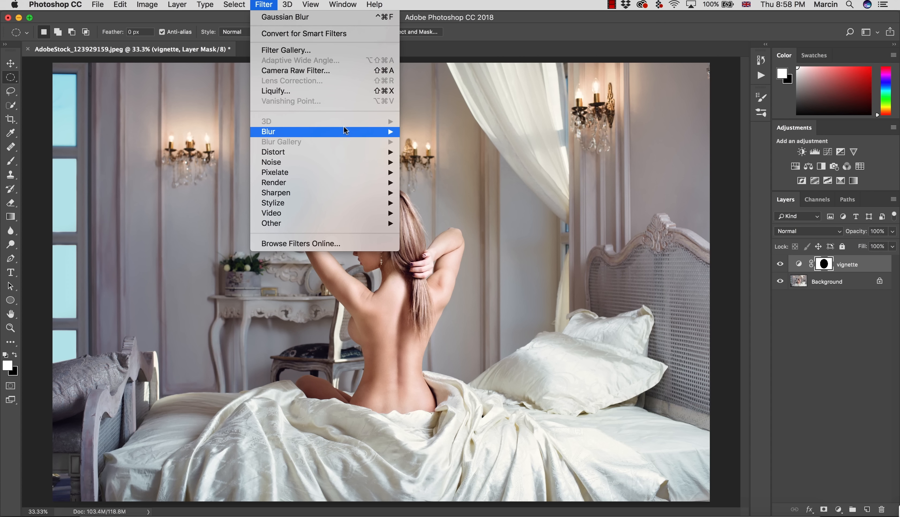
{"action": "mouse_move", "coordinate": [357, 131]}
{"action": "left_click", "coordinate": [437, 172]}
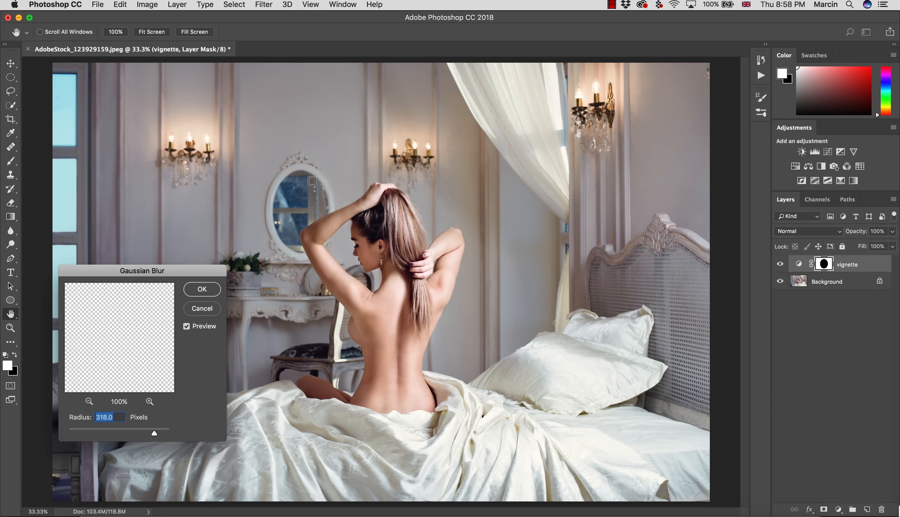
{"action": "left_click", "coordinate": [201, 288]}
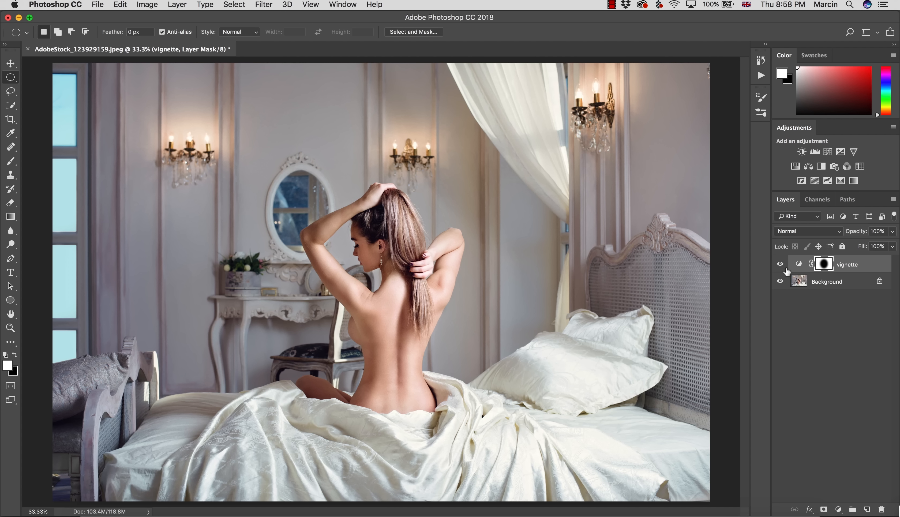
- Pull down the lower part of the vignette's RGB curve to darken the edges, and compare with the layer off and on
{"action": "double_click", "coordinate": [799, 264]}
{"action": "left_click_drag", "start_coordinate": [644, 222], "coordinate": [646, 240]}
{"action": "left_click", "coordinate": [587, 79]}
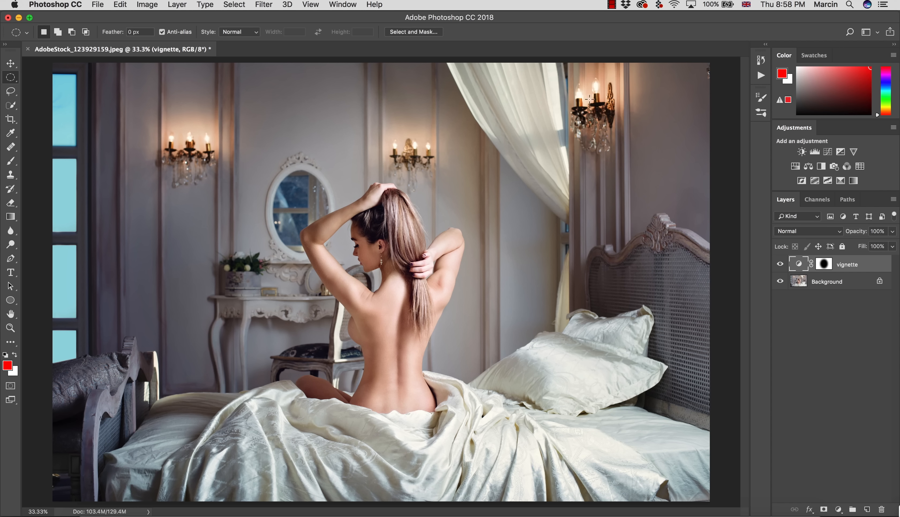
{"action": "left_click", "coordinate": [780, 264]}
{"action": "left_click", "coordinate": [780, 264]}
- Set the vignette layer's blend mode to Luminosity and compare the photo with the layer off and on
{"action": "left_click", "coordinate": [785, 232]}
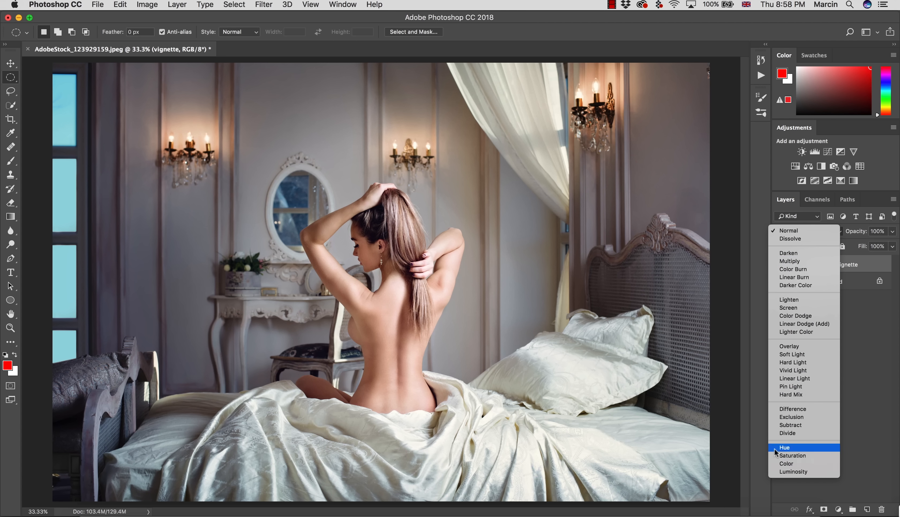
{"action": "left_click", "coordinate": [788, 471]}
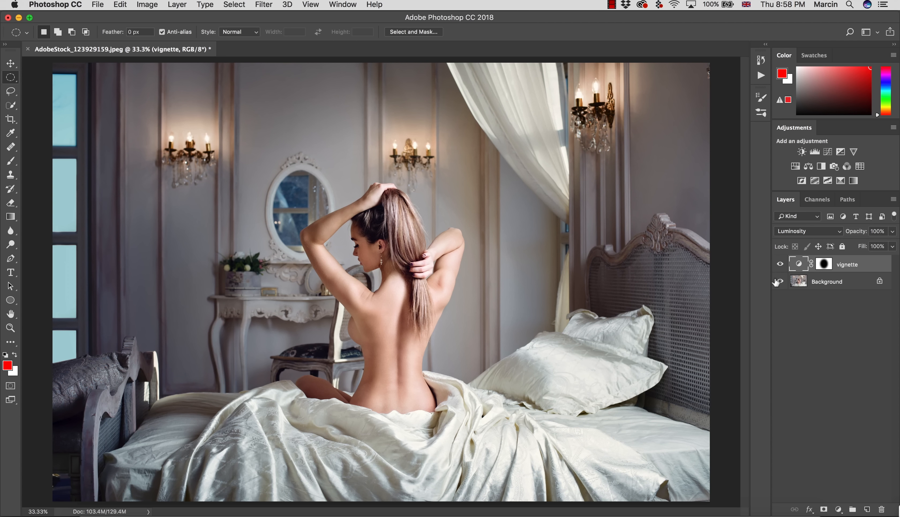
{"action": "left_click", "coordinate": [779, 264]}
{"action": "left_click", "coordinate": [779, 264]}
- Switch the vignette layer to Normal and back to Luminosity to compare the colour difference
{"action": "left_click", "coordinate": [796, 231]}
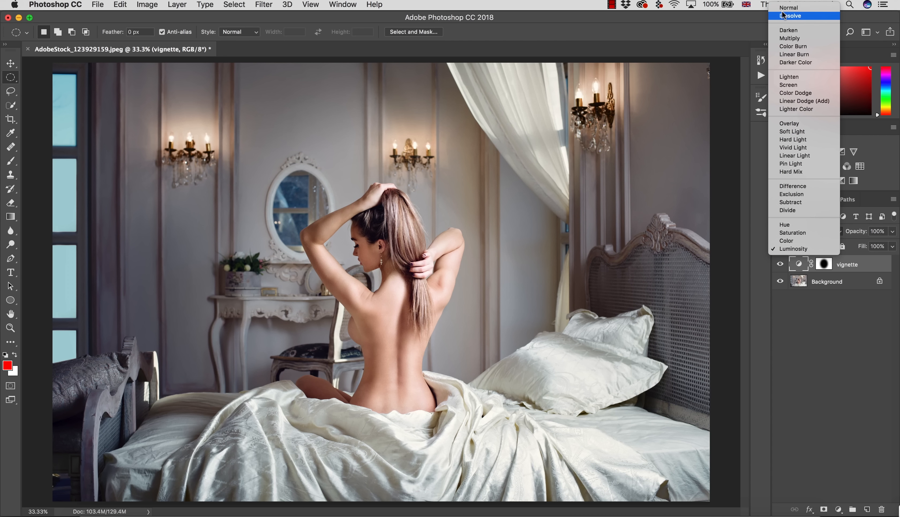
{"action": "left_click", "coordinate": [785, 7]}
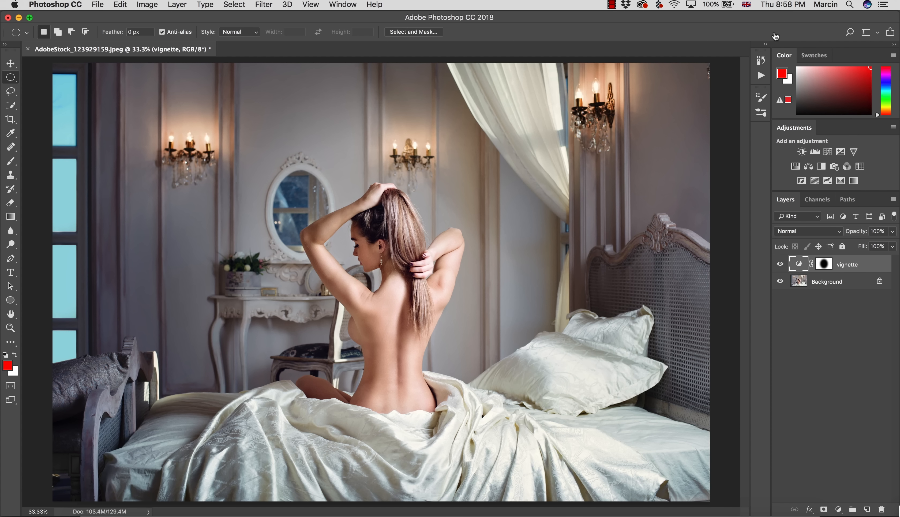
{"action": "left_click", "coordinate": [785, 231]}
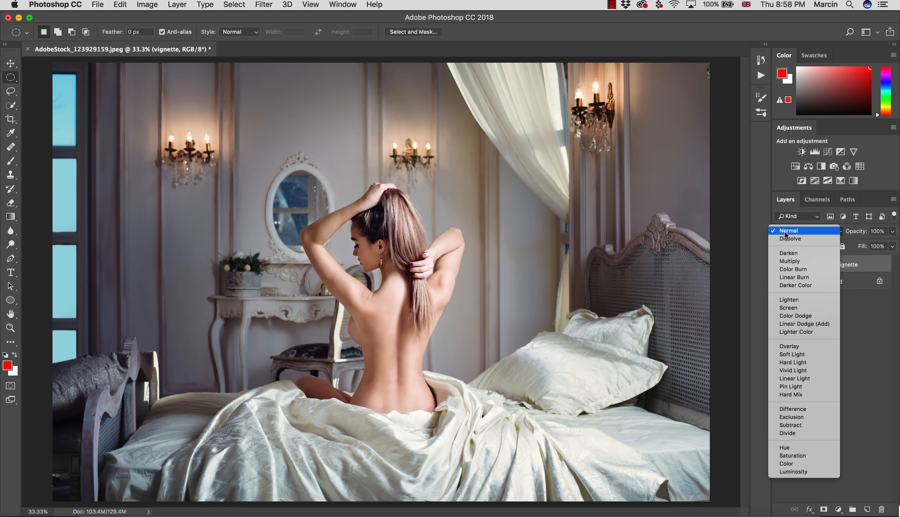
{"action": "left_click", "coordinate": [785, 472]}
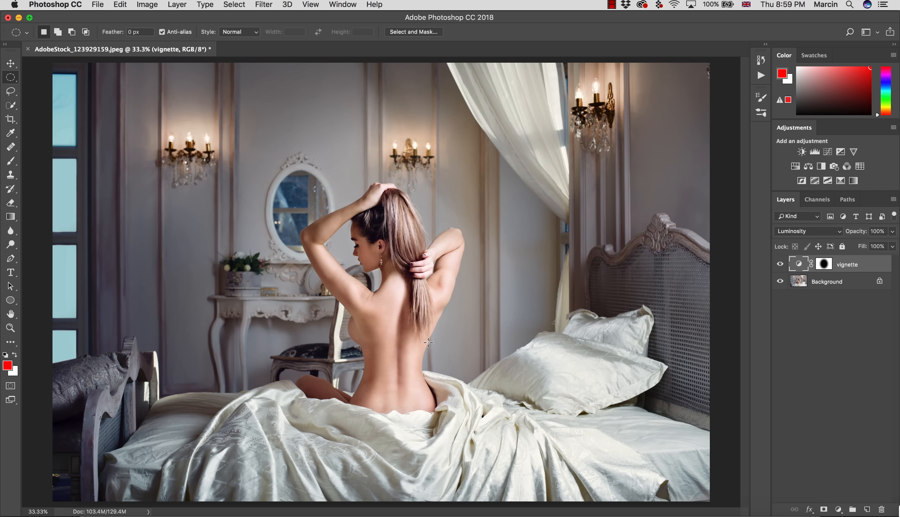
- Load the vignette mask as a selection, switch to the Lasso tool and clear the selection
{"action": "left_click", "coordinate": [825, 264], "text": "super"}
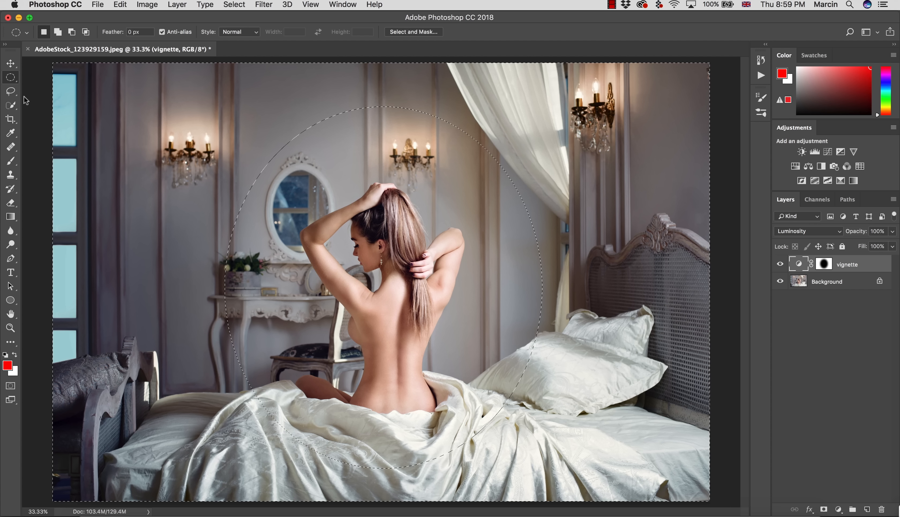
{"action": "left_click", "coordinate": [11, 91]}
{"action": "left_click", "coordinate": [80, 128]}
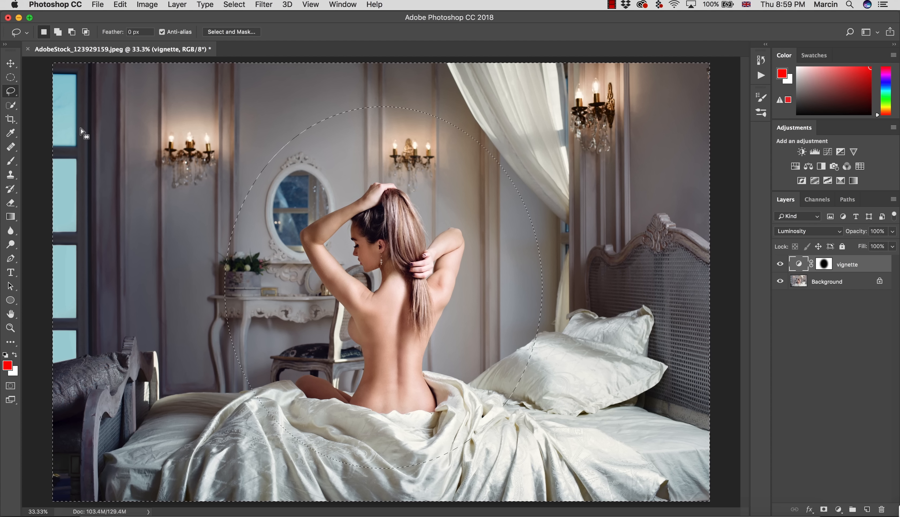
{"action": "left_click", "coordinate": [82, 131]}
{"action": "left_click", "coordinate": [82, 133]}
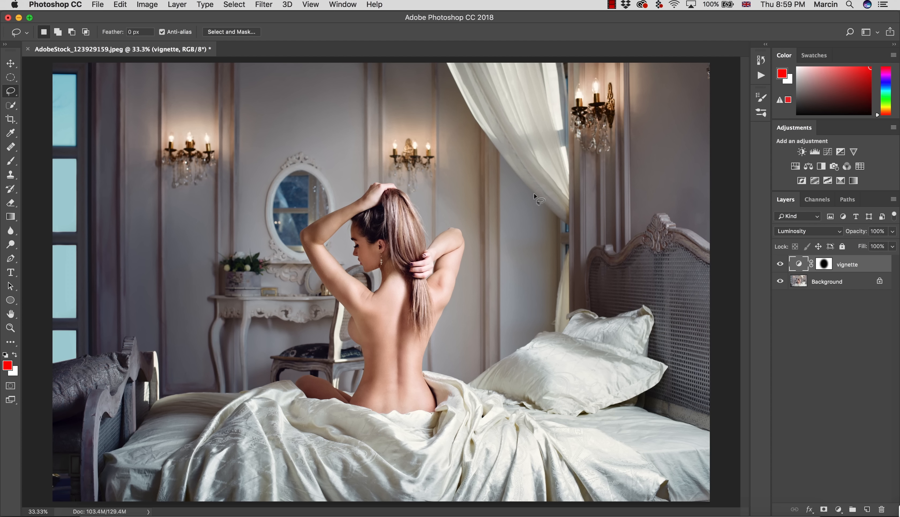
- Duplicate the vignette layer and straighten the copy's curve by removing its adjustment point
{"action": "key", "text": "super+j"}
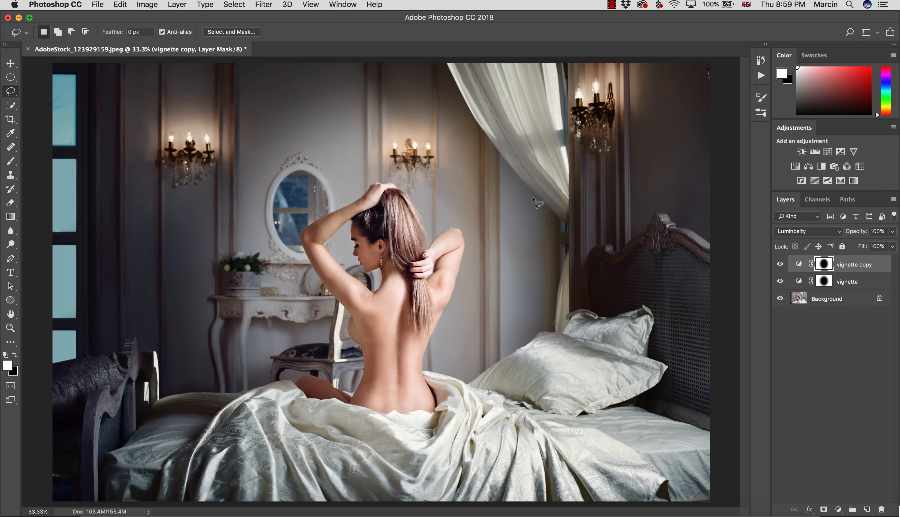
{"action": "left_click", "coordinate": [833, 265]}
{"action": "double_click", "coordinate": [798, 264]}
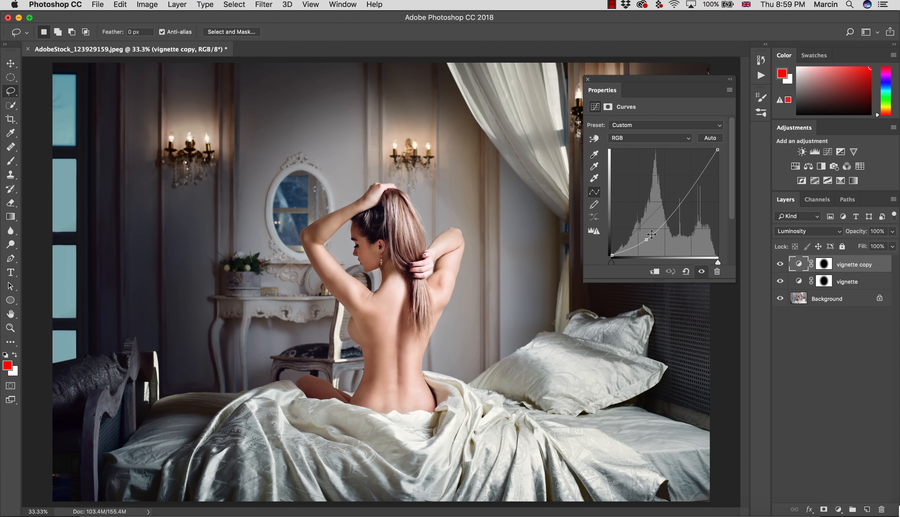
{"action": "left_click_drag", "start_coordinate": [645, 239], "coordinate": [664, 282]}
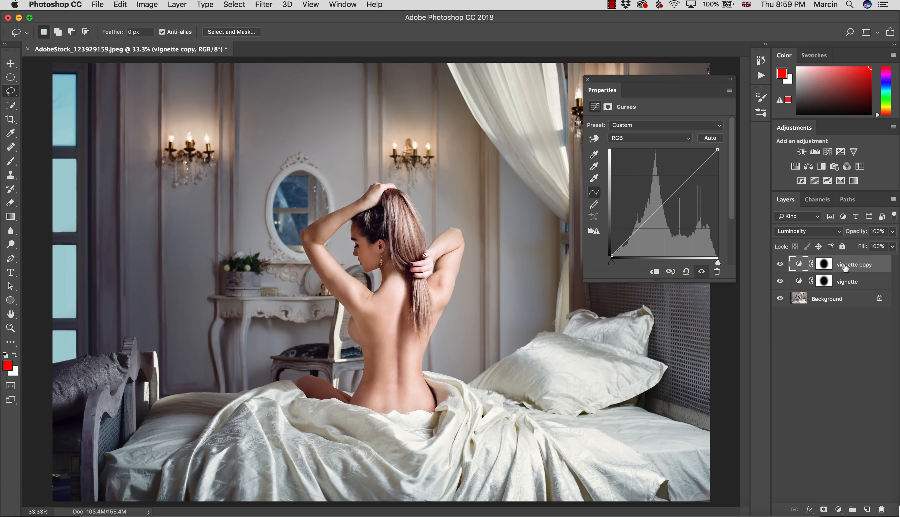
- Rename the duplicate layer to "warm", invert its mask to target the woman, and show its Curves settings
{"action": "double_click", "coordinate": [843, 265]}
{"action": "type", "text": "warm"}
{"action": "key", "text": "Return"}
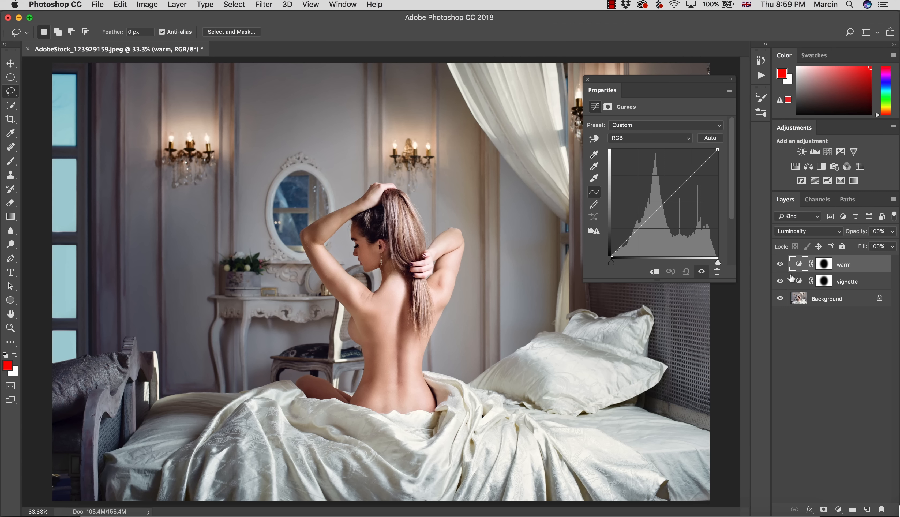
{"action": "left_click", "coordinate": [823, 264]}
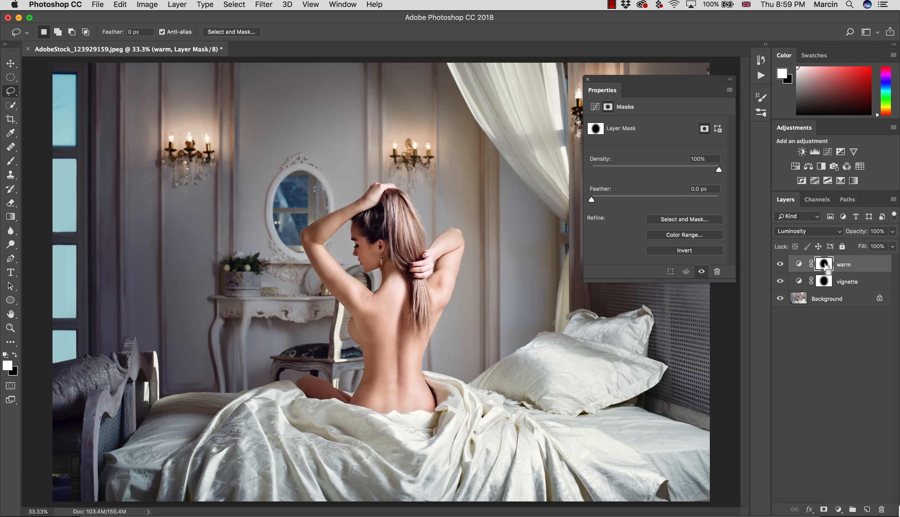
{"action": "key", "text": "super+i"}
{"action": "left_click", "coordinate": [594, 107]}
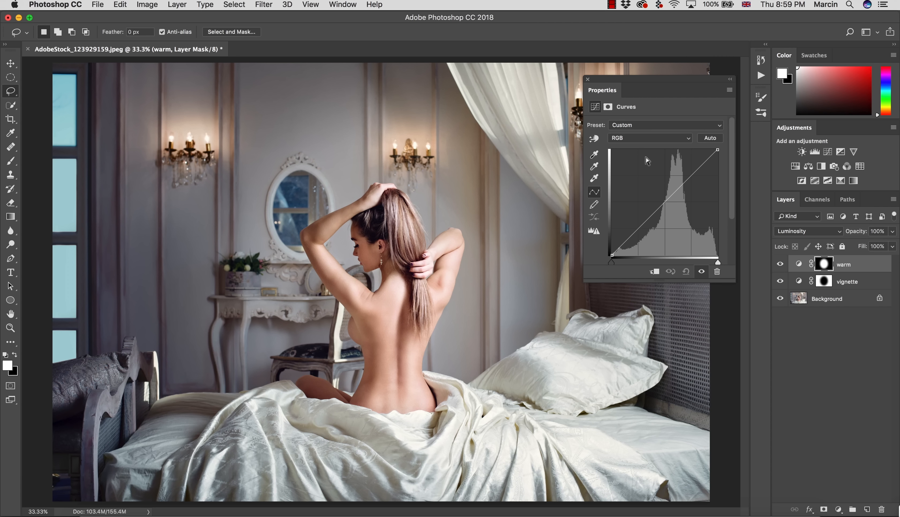
- Raise the upper midtones of the warm layer's Red curve slightly
{"action": "left_click", "coordinate": [635, 140]}
{"action": "left_click", "coordinate": [630, 155]}
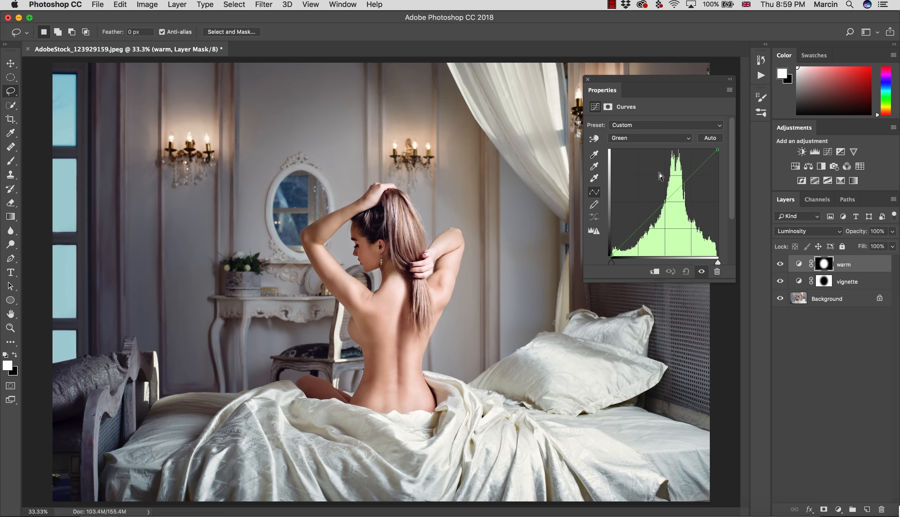
{"action": "left_click", "coordinate": [631, 139]}
{"action": "left_click", "coordinate": [628, 130]}
{"action": "left_click_drag", "start_coordinate": [681, 181], "coordinate": [684, 179]}
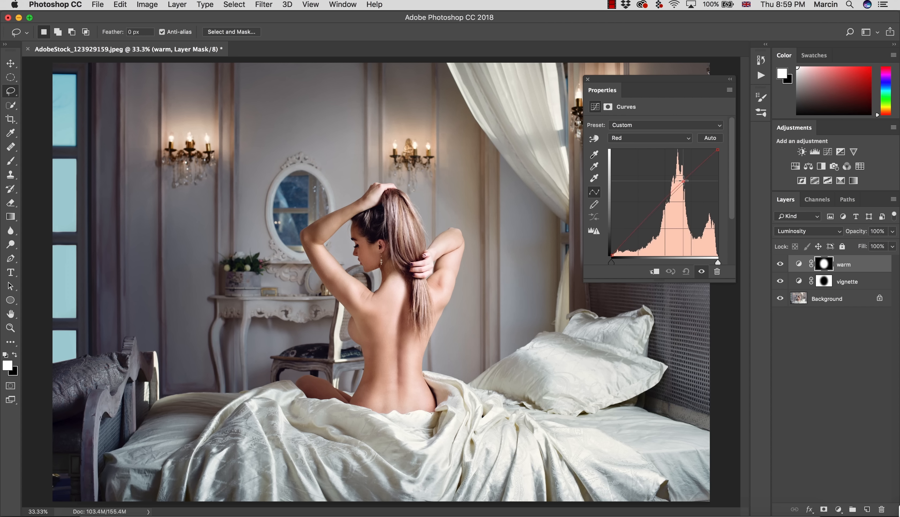
- Set the warm layer's blend mode to Color and lower its Blue curve slightly in the upper midtones
{"action": "left_click", "coordinate": [640, 137]}
{"action": "left_click", "coordinate": [635, 154]}
{"action": "left_click", "coordinate": [789, 231]}
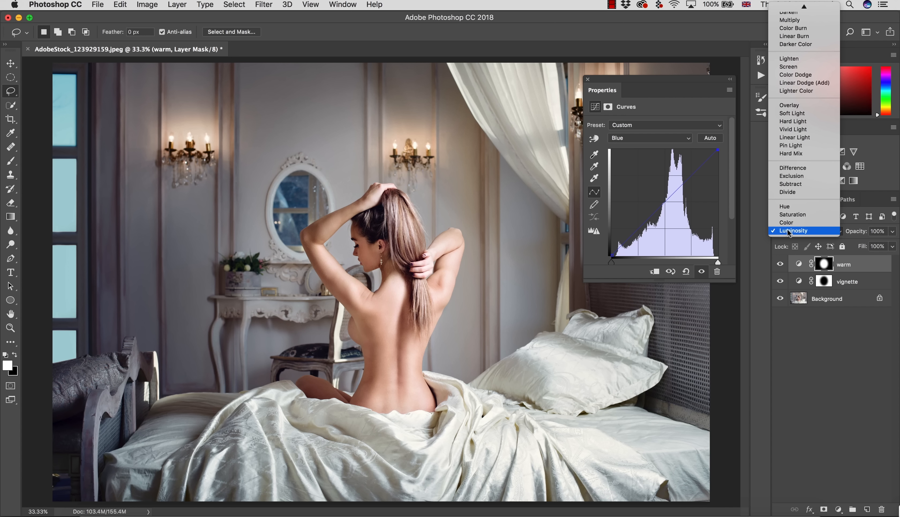
{"action": "left_click", "coordinate": [787, 224]}
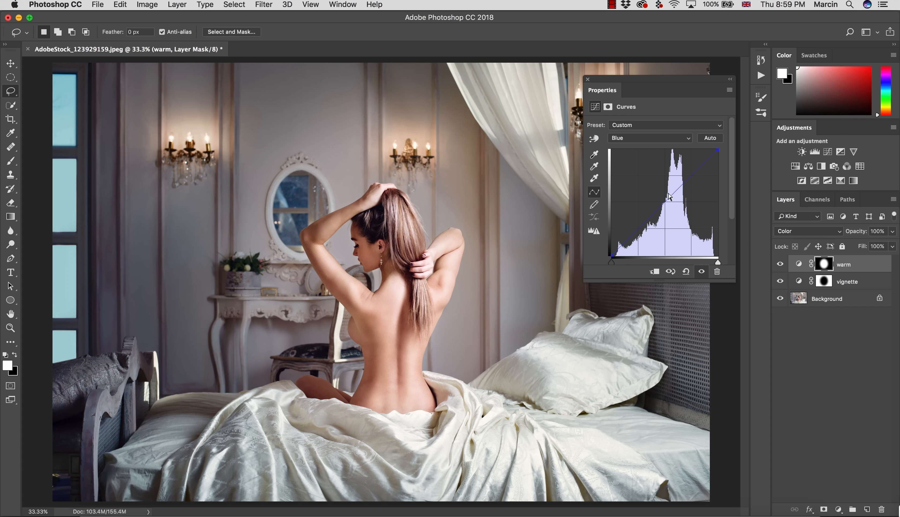
{"action": "left_click_drag", "start_coordinate": [681, 186], "coordinate": [683, 189]}
{"action": "left_click", "coordinate": [588, 80]}
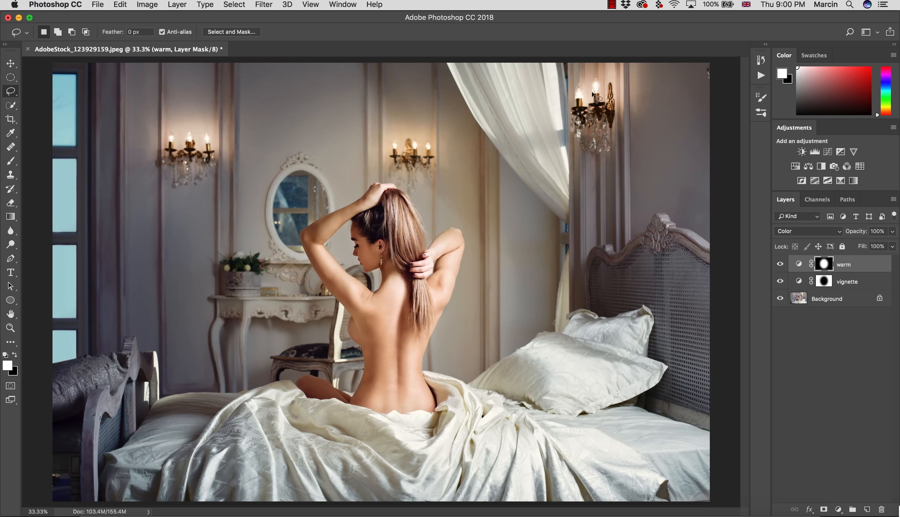
- Duplicate the vignette layer and rename the copy "cold"
{"action": "left_click", "coordinate": [822, 283]}
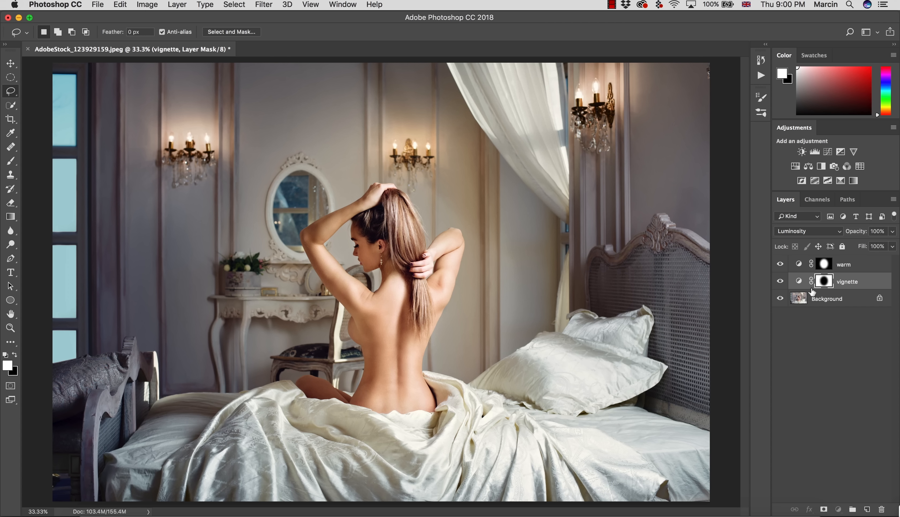
{"action": "key", "text": "super+j"}
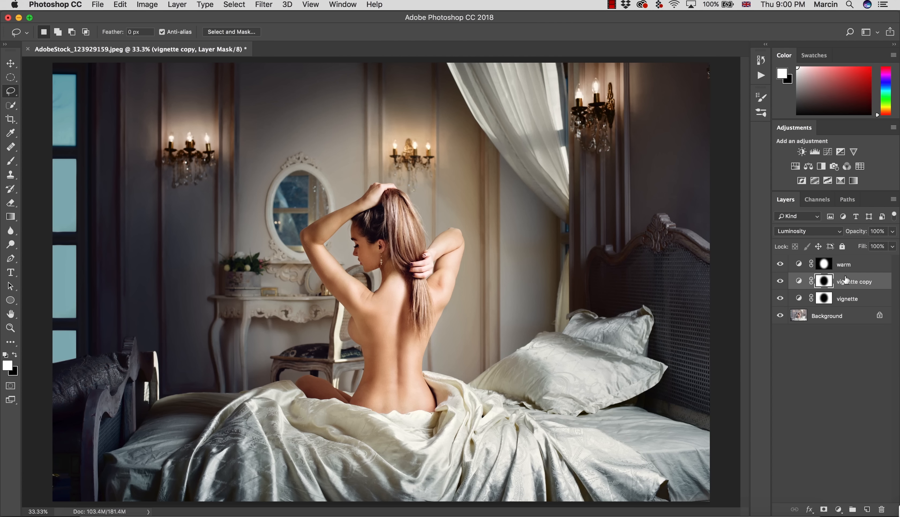
{"action": "double_click", "coordinate": [851, 282]}
{"action": "type", "text": "cold"}
{"action": "key", "text": "Return"}
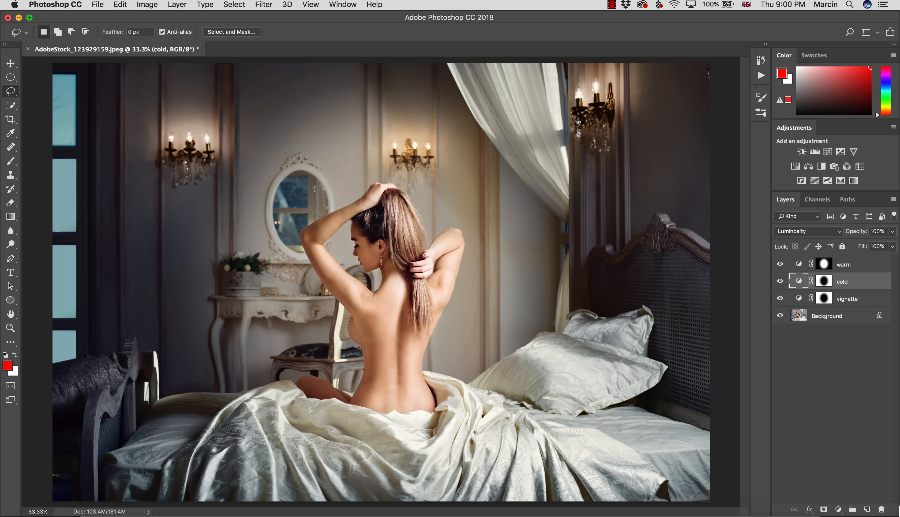
- Straighten the cold layer's RGB curve by removing its adjustment point, and set the layer's blend mode to Color
{"action": "double_click", "coordinate": [803, 282]}
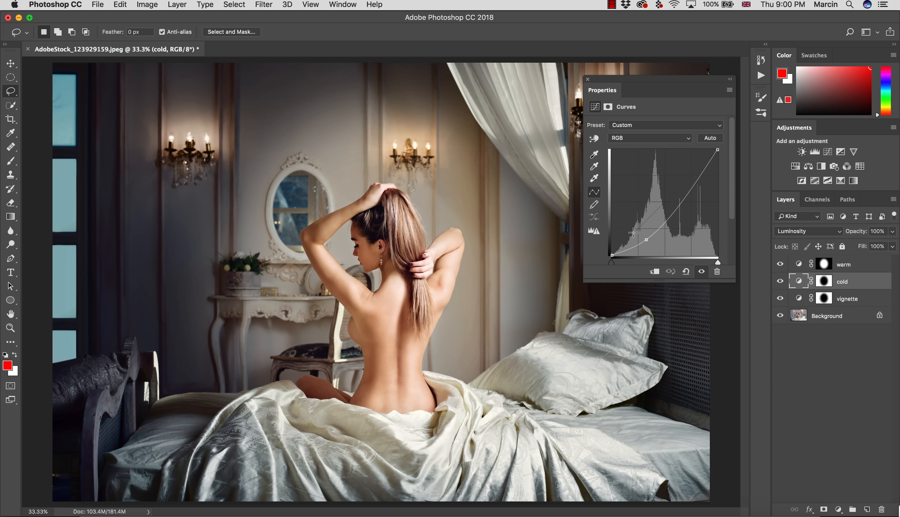
{"action": "left_click_drag", "start_coordinate": [632, 234], "coordinate": [671, 309]}
{"action": "left_click", "coordinate": [805, 231]}
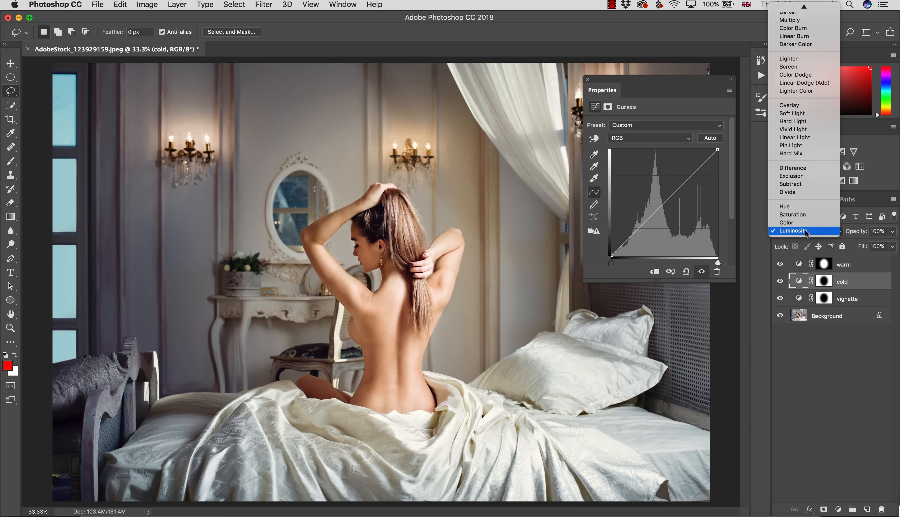
{"action": "left_click", "coordinate": [791, 222]}
- Raise the cold layer's Blue curve slightly in the upper midtones
{"action": "left_click", "coordinate": [825, 283]}
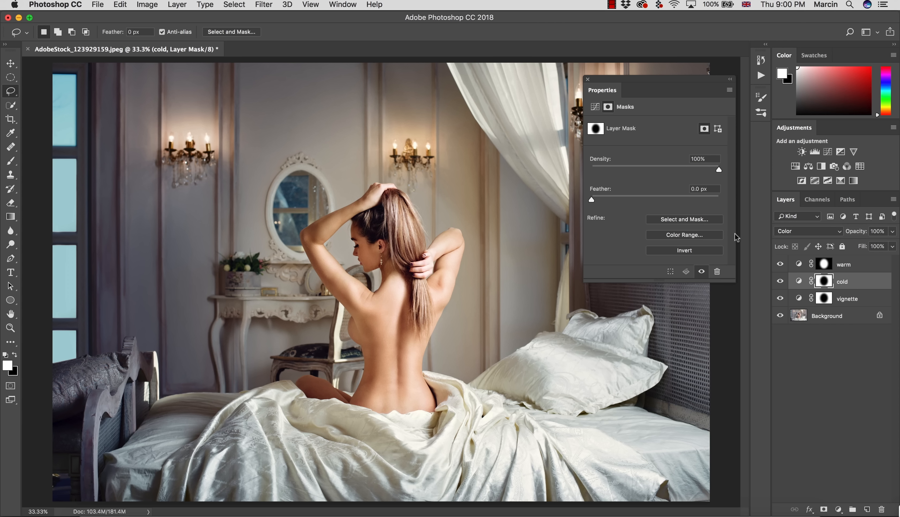
{"action": "left_click", "coordinate": [594, 107]}
{"action": "left_click", "coordinate": [624, 138]}
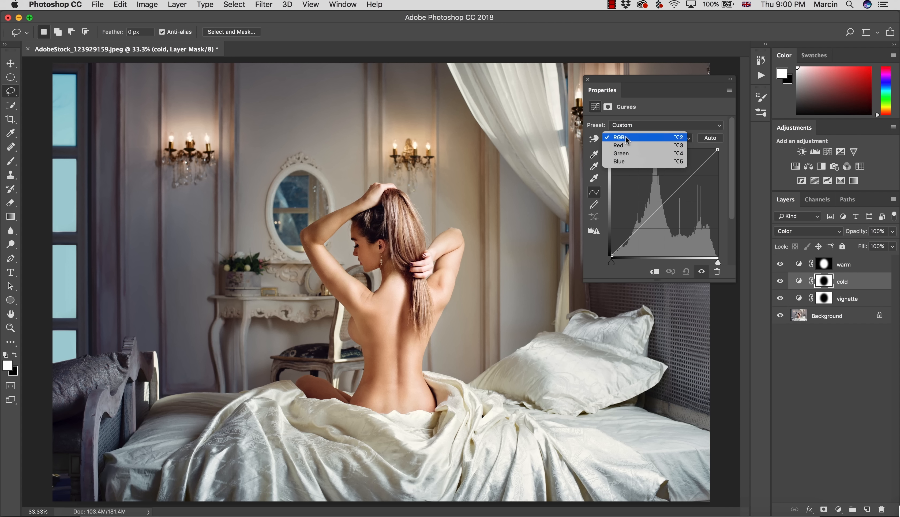
{"action": "left_click", "coordinate": [628, 165]}
{"action": "left_click_drag", "start_coordinate": [682, 184], "coordinate": [681, 180]}
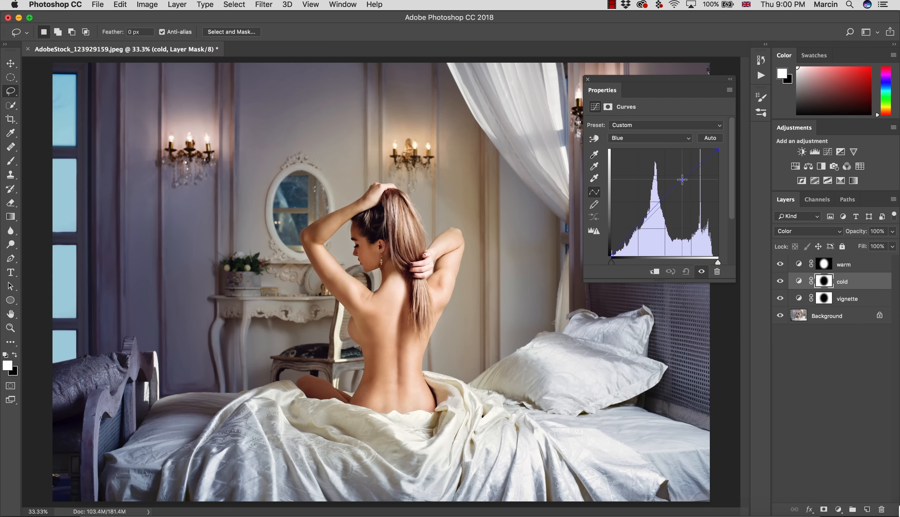
- Lower the cold layer's Red curve slightly in the upper midtones
{"action": "left_click", "coordinate": [640, 139]}
{"action": "left_click", "coordinate": [630, 121]}
{"action": "left_click_drag", "start_coordinate": [680, 187], "coordinate": [682, 188]}
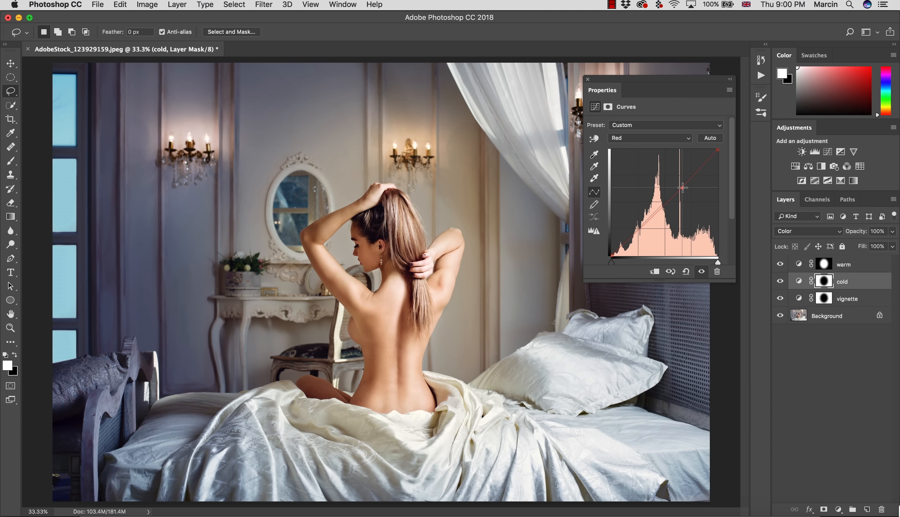
{"action": "left_click", "coordinate": [588, 79]}
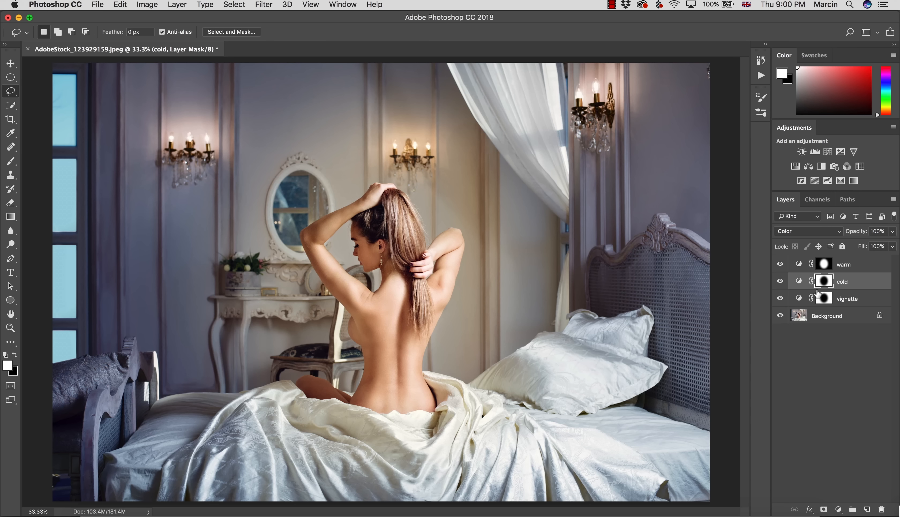
- Add a Curves adjustment layer above the warm layer, name it "warm color" and set its blend mode to Color
{"action": "left_click", "coordinate": [846, 265]}
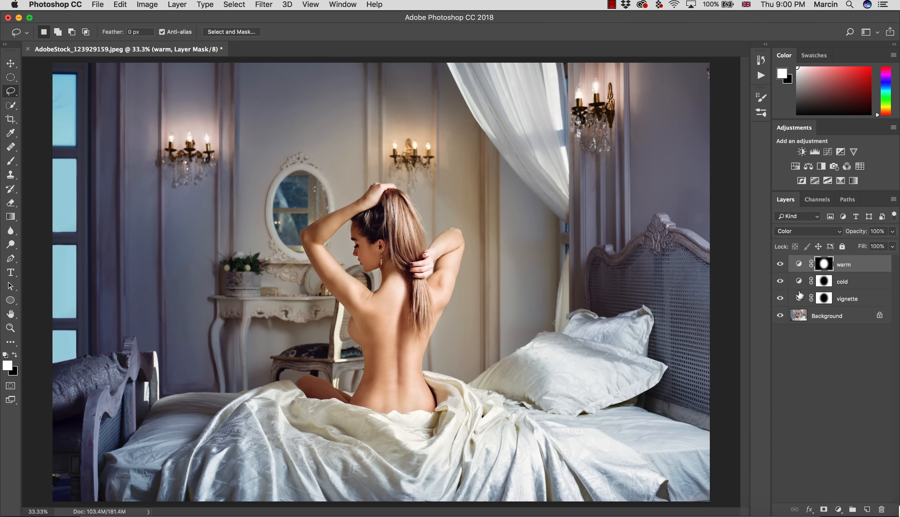
{"action": "left_click", "coordinate": [839, 509]}
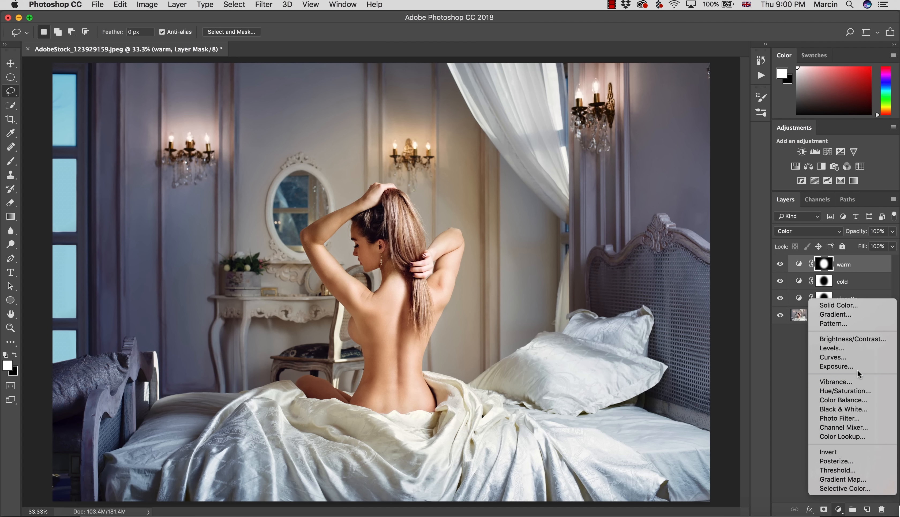
{"action": "left_click", "coordinate": [847, 356]}
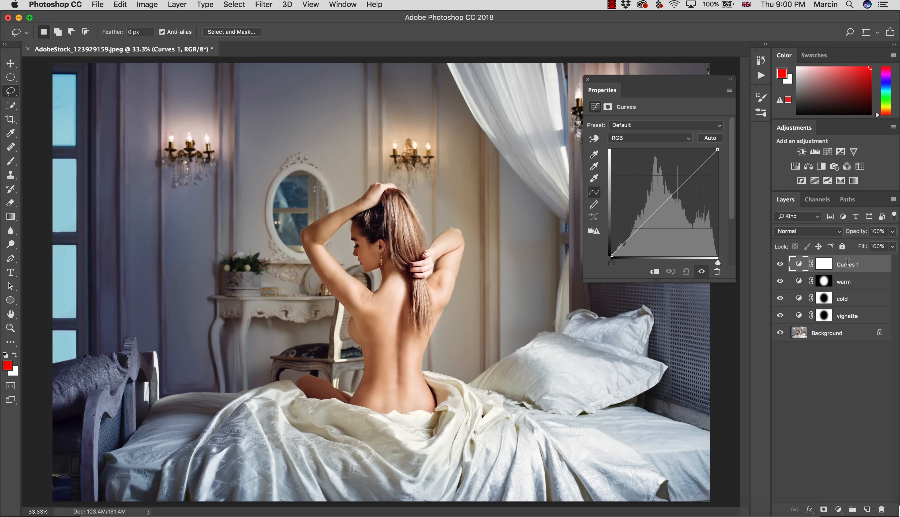
{"action": "double_click", "coordinate": [838, 264]}
{"action": "type", "text": "warm color"}
{"action": "key", "text": "Return"}
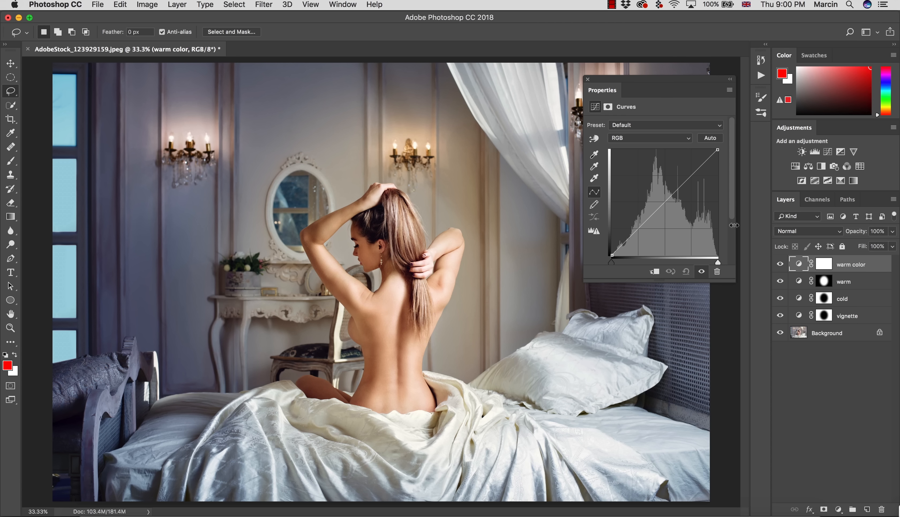
{"action": "left_click", "coordinate": [793, 231]}
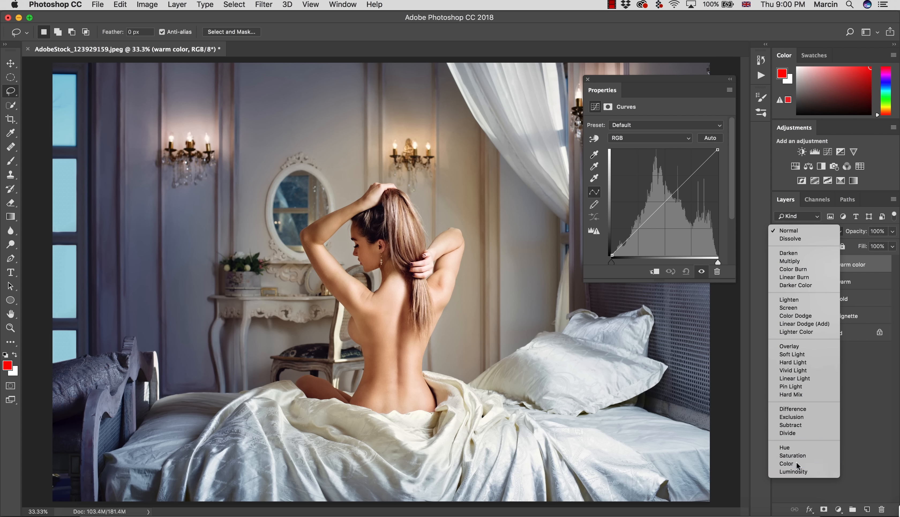
{"action": "left_click", "coordinate": [786, 464]}
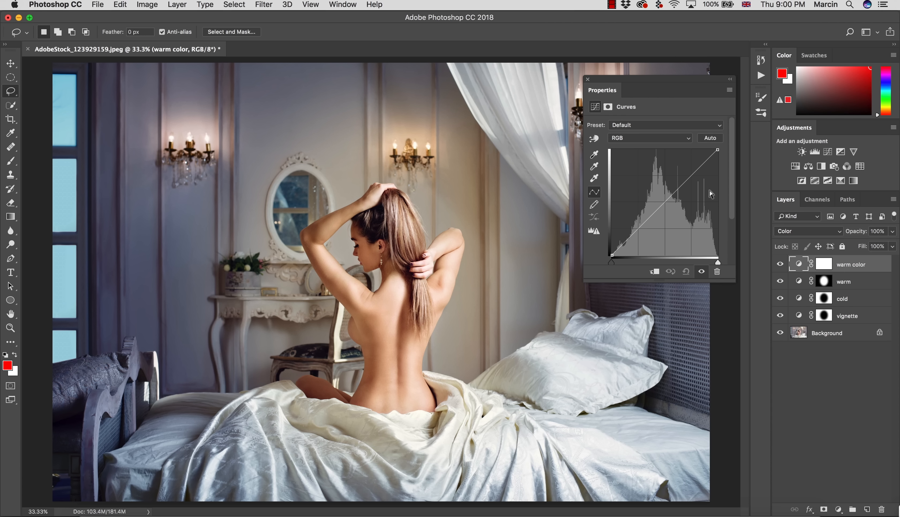
- Raise the Red curve and lower the Blue curve of the warm color layer to give a warm tint
{"action": "left_click", "coordinate": [637, 138]}
{"action": "left_click", "coordinate": [629, 145]}
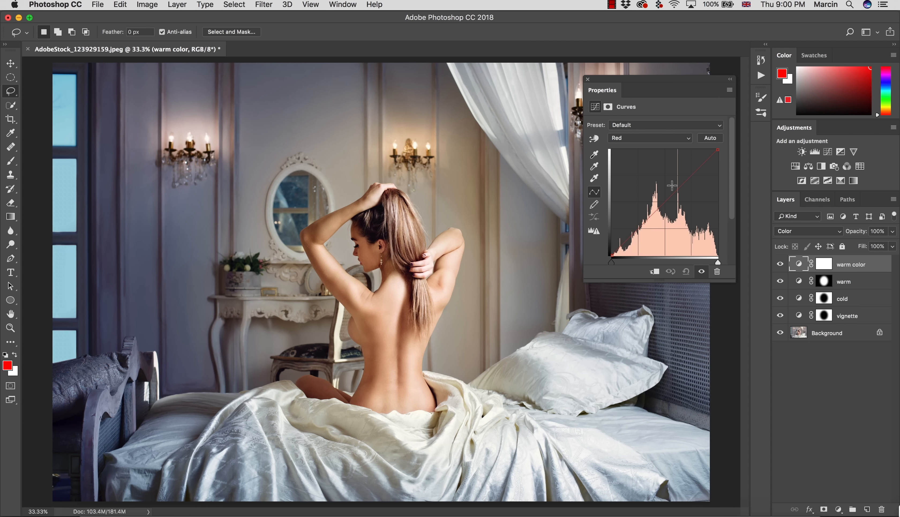
{"action": "mouse_move", "coordinate": [680, 187]}
{"action": "left_mouse_down"}
{"action": "mouse_move", "coordinate": [678, 178]}
{"action": "mouse_move", "coordinate": [685, 188]}
{"action": "left_mouse_up"}
{"action": "left_click", "coordinate": [642, 138]}
{"action": "left_click", "coordinate": [634, 153]}
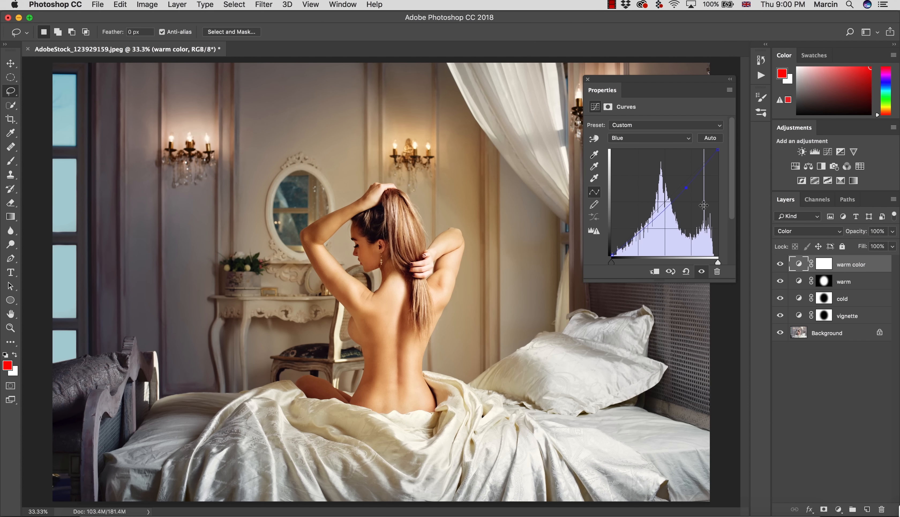
- Invert the warm color layer's mask to black and reveal the warm tint around the three wall lamps with a 1300 px white brush
{"action": "left_click", "coordinate": [821, 265]}
{"action": "key", "text": "super+i"}
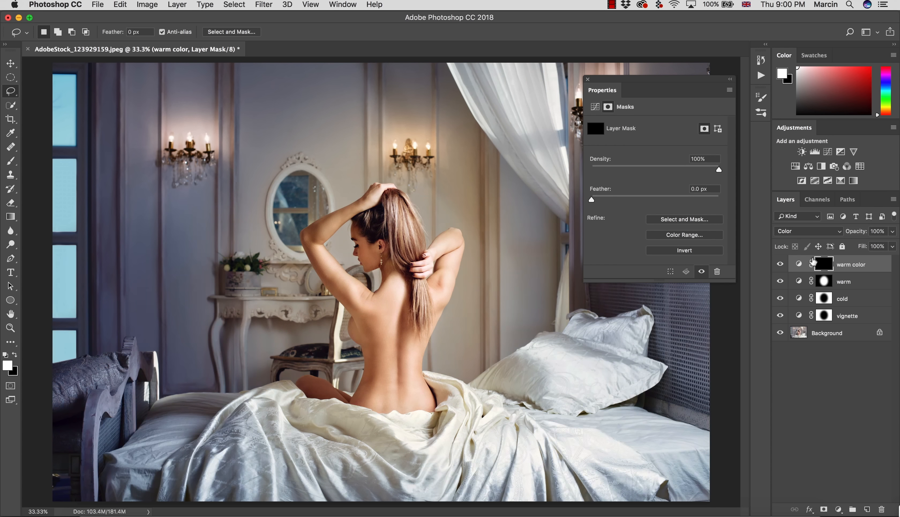
{"action": "key", "text": "b"}
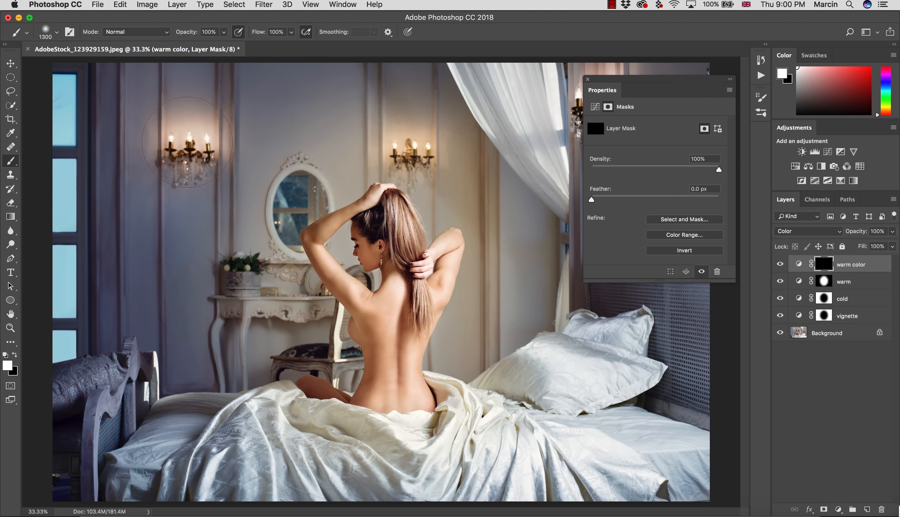
{"action": "left_click", "coordinate": [410, 149]}
{"action": "left_click", "coordinate": [603, 101]}
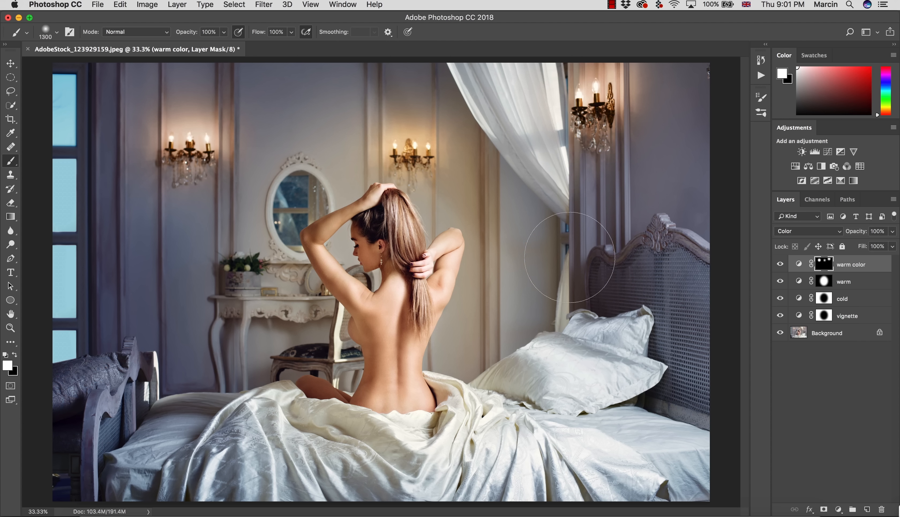
- Group the four Curves layers from warm color down to vignette and name the group "edit"
{"action": "key", "text": "z"}
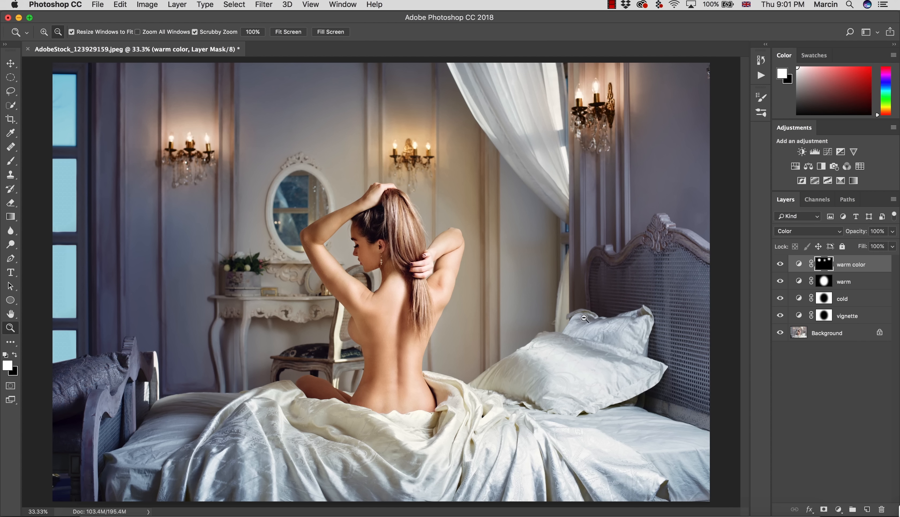
{"action": "left_click_drag", "start_coordinate": [584, 318], "coordinate": [571, 322]}
{"action": "key", "text": "b"}
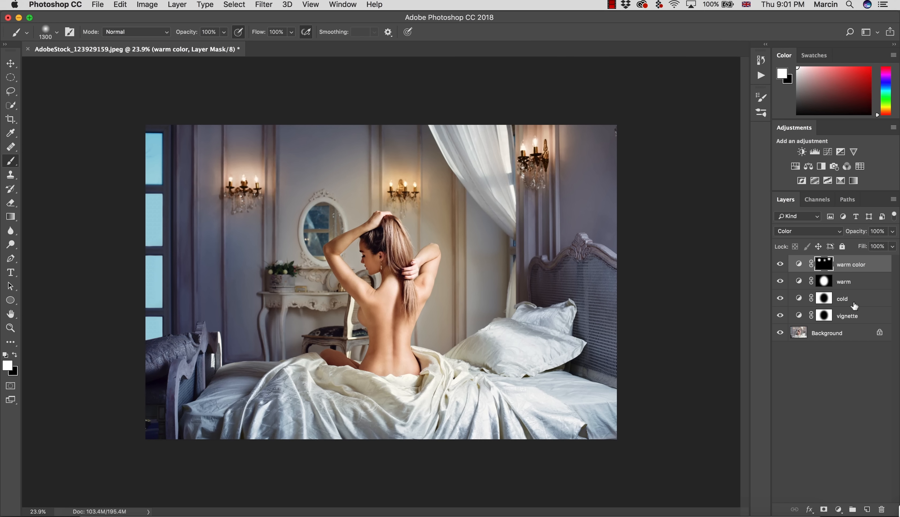
{"action": "left_click", "coordinate": [857, 317], "text": "shift"}
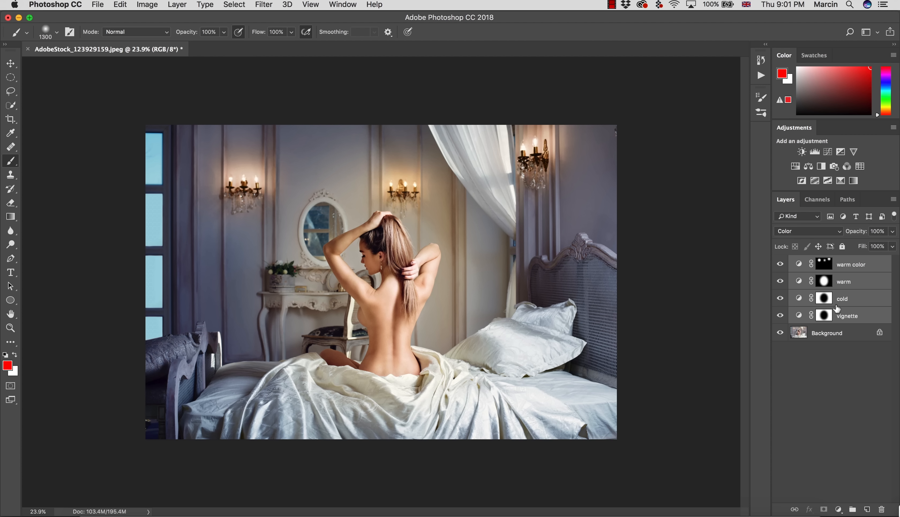
{"action": "key", "text": "super+g"}
{"action": "double_click", "coordinate": [819, 263]}
{"action": "type", "text": "e"}
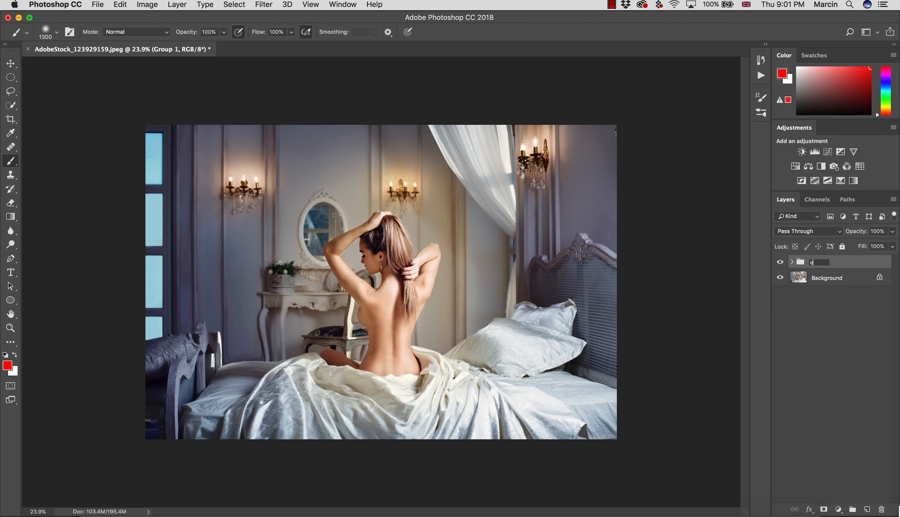
{"action": "type", "text": "dit"}
{"action": "key", "text": "Return"}
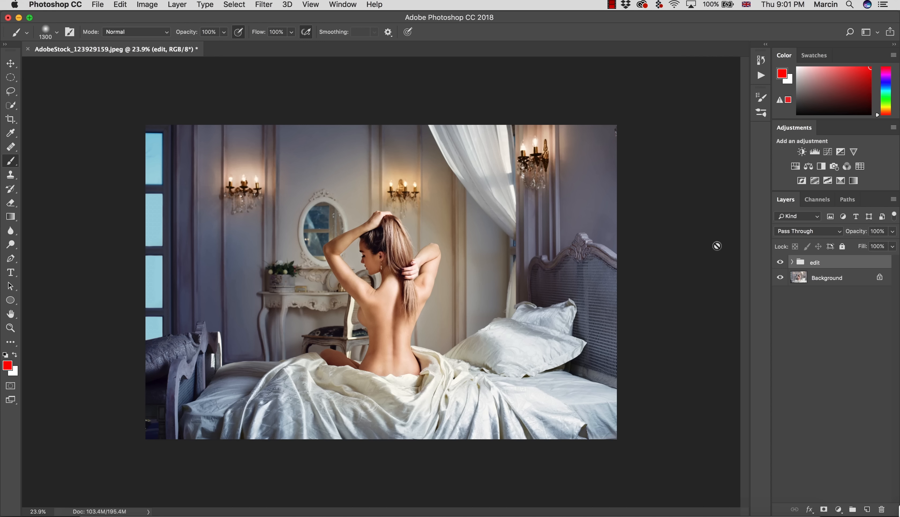
- Hide and show the edit group to compare the image before and after the adjustments
{"action": "left_click", "coordinate": [782, 263]}
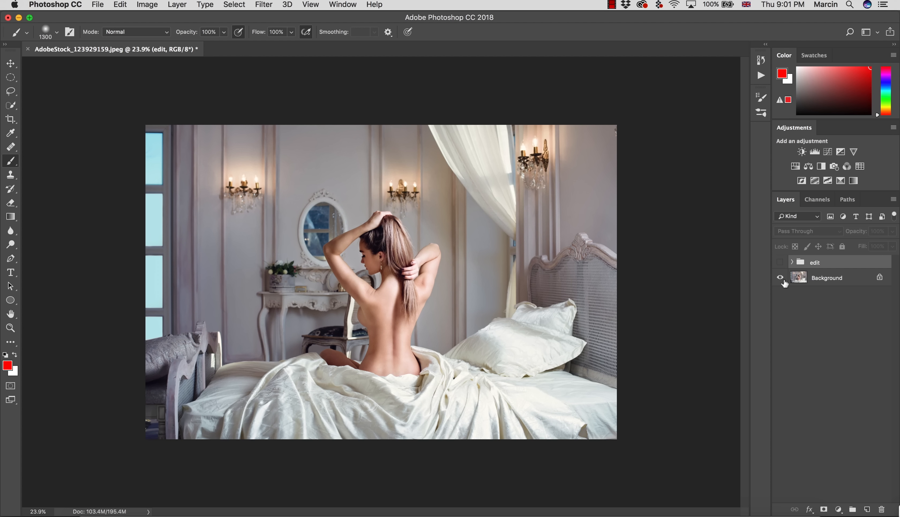
{"action": "left_click", "coordinate": [780, 262]}
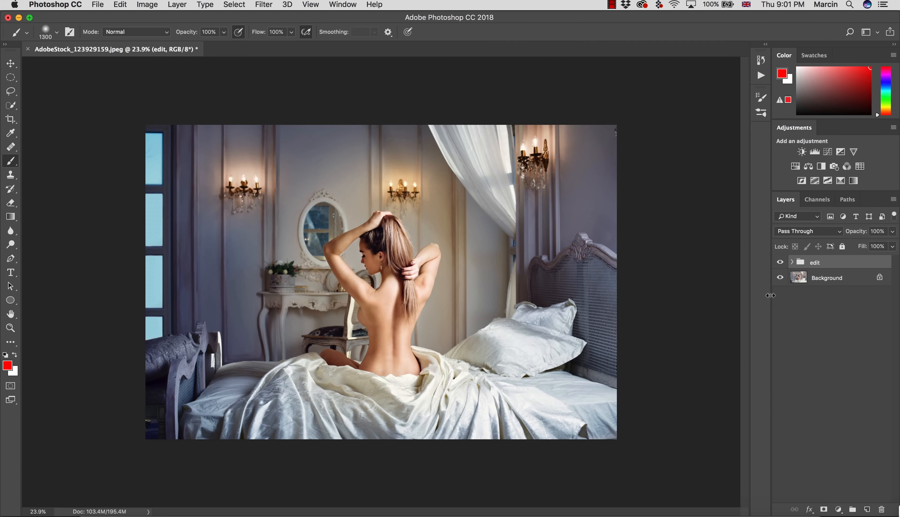